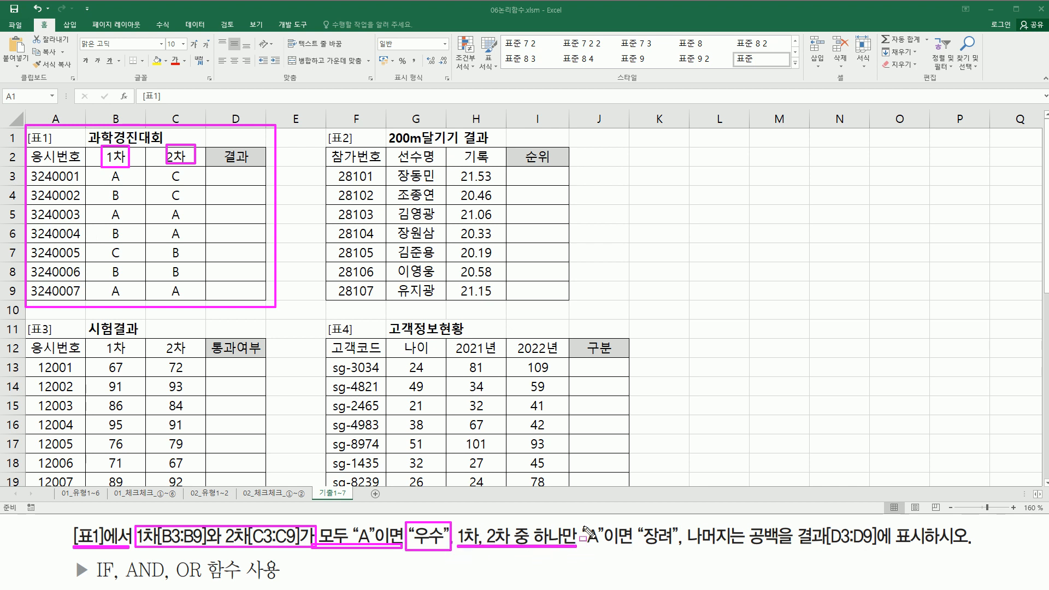
mouse_move(639, 519)
mouse_down()
mouse_move(678, 552)
mouse_move(779, 558)
mouse_up()
mouse_move(749, 524)
mouse_down()
mouse_move(783, 550)
mouse_move(744, 521)
mouse_up()
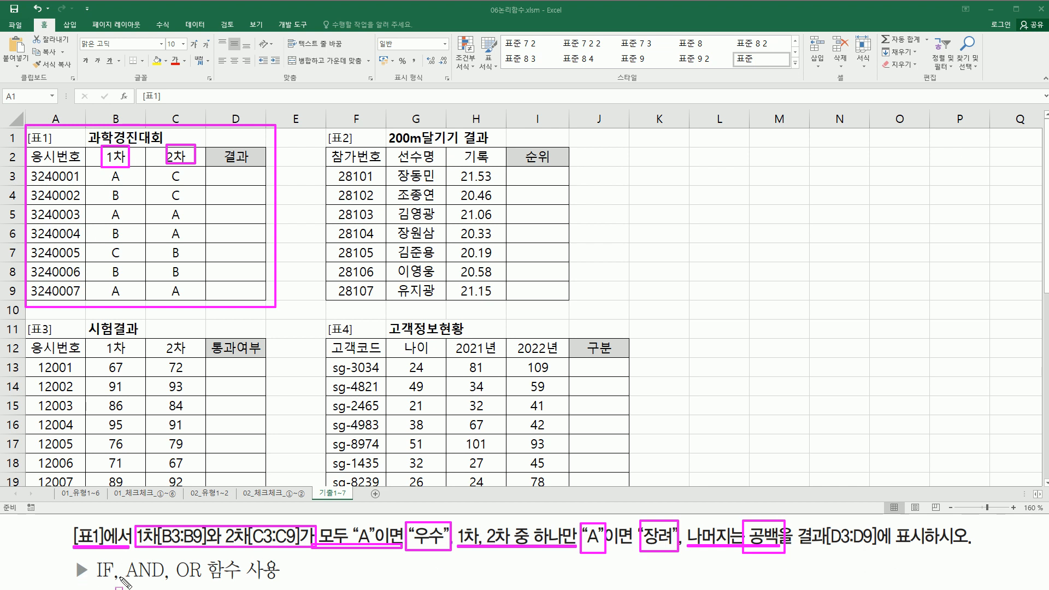
drag(95, 580, 311, 583)
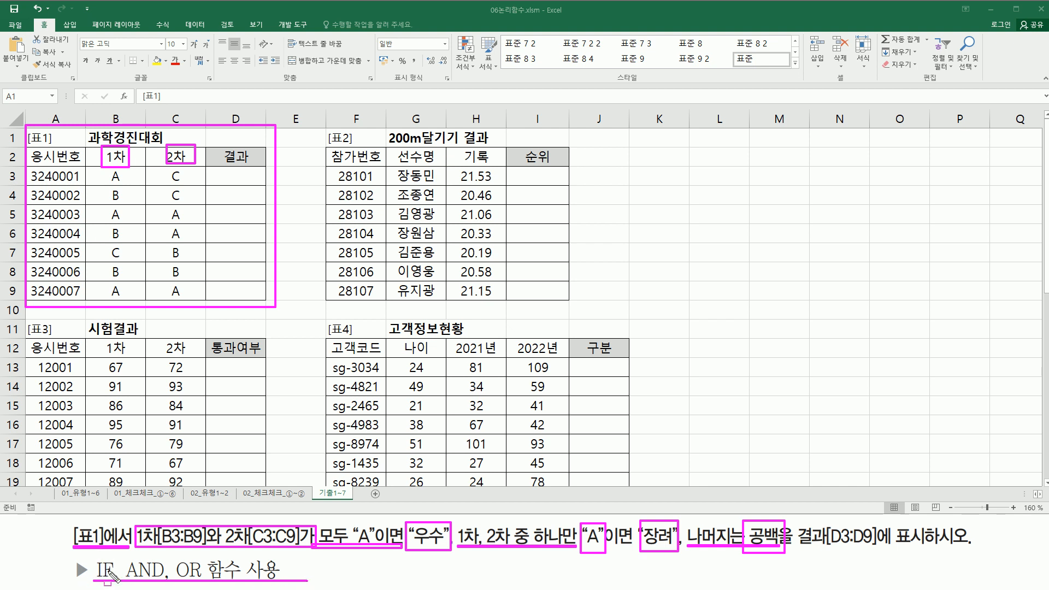
mouse_move(253, 171)
mouse_down()
mouse_move(215, 174)
mouse_move(254, 294)
mouse_up()
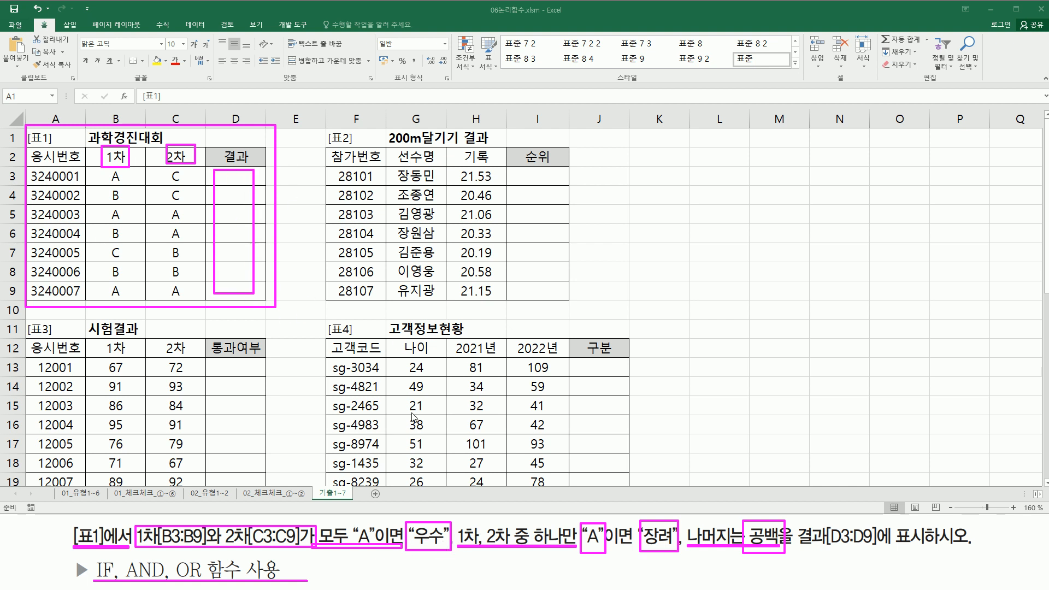
key(Escape)
key(ctrl+shift+d)
key(f)
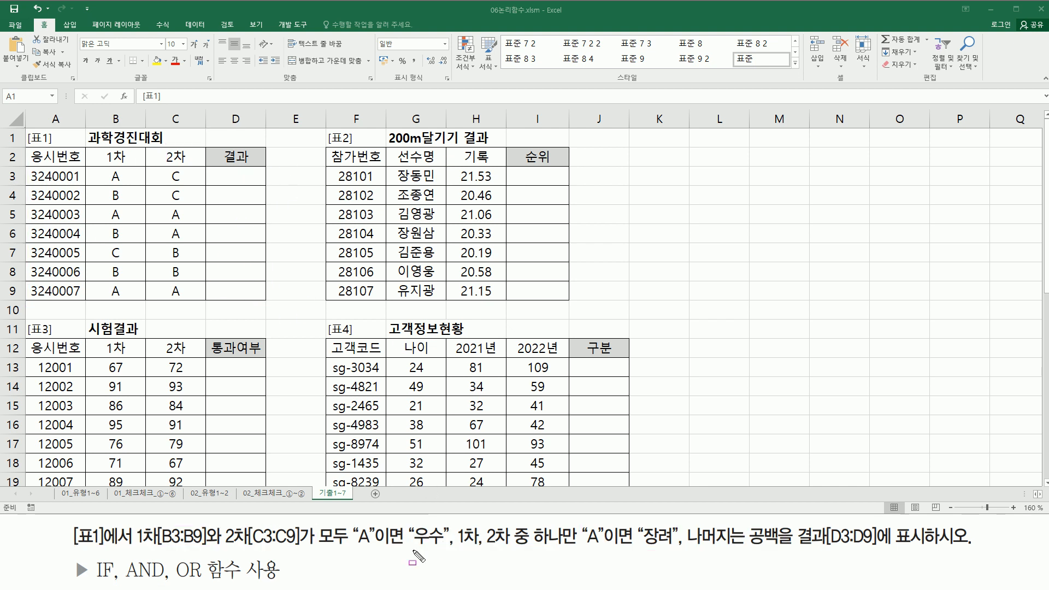
drag(411, 550, 446, 549)
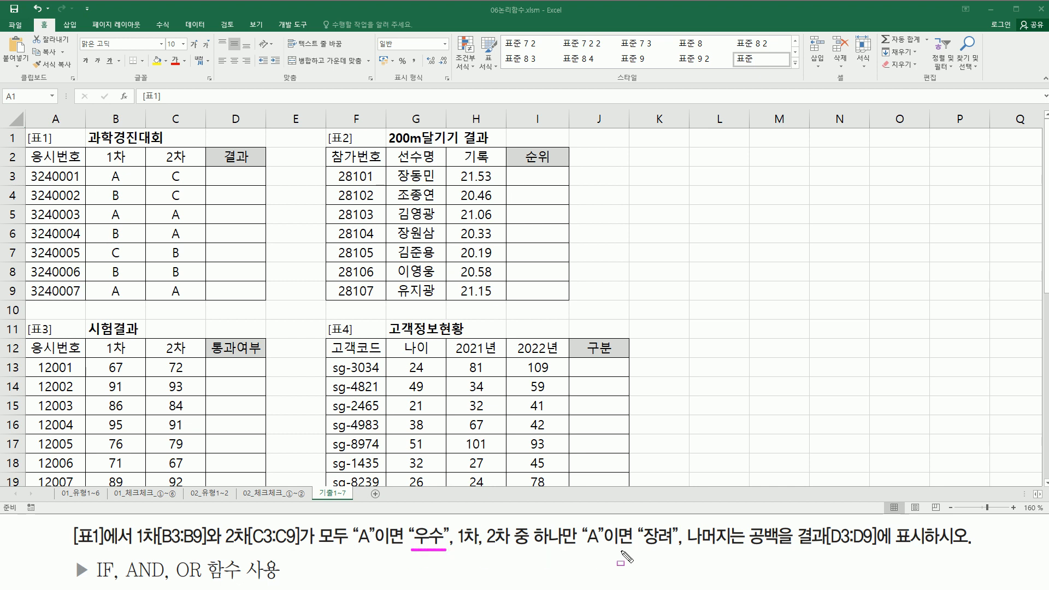
drag(638, 549, 676, 549)
drag(745, 547, 779, 547)
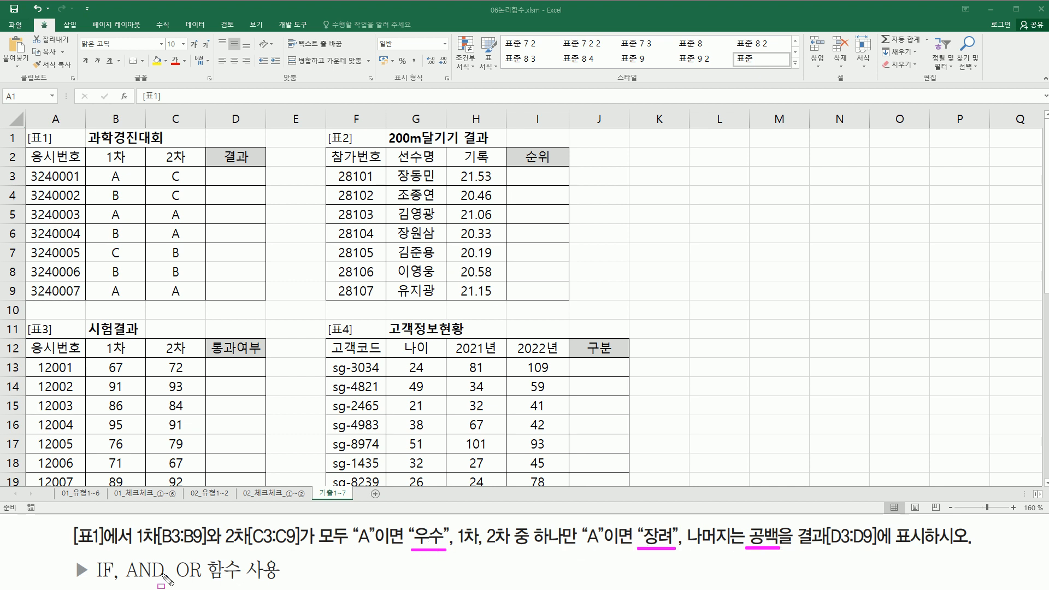
mouse_move(105, 562)
mouse_down()
mouse_move(98, 580)
mouse_move(117, 571)
mouse_move(106, 556)
mouse_up()
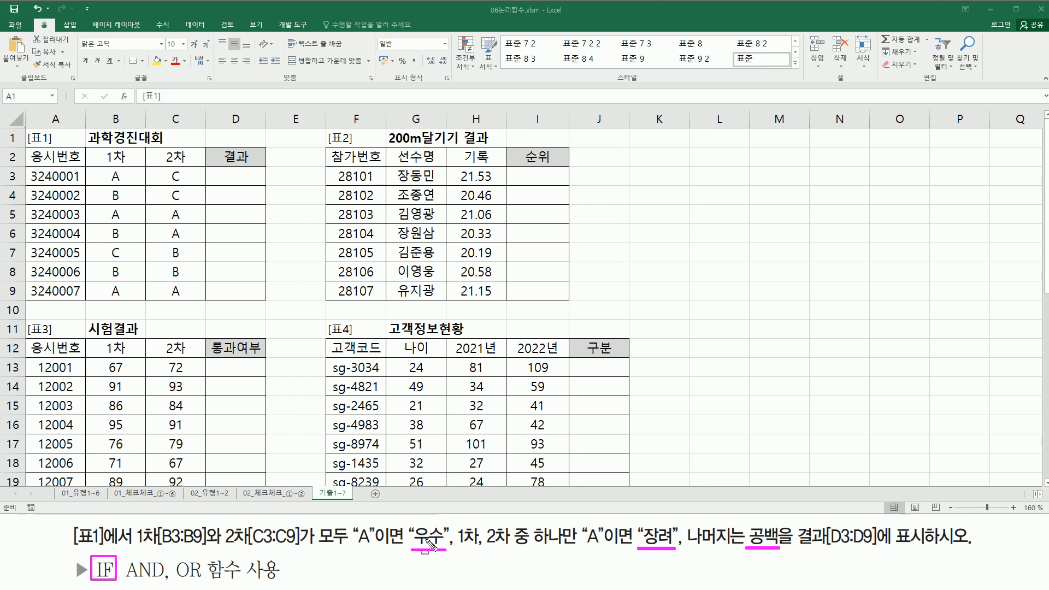
mouse_move(134, 524)
mouse_down()
mouse_move(174, 551)
mouse_move(373, 547)
mouse_up()
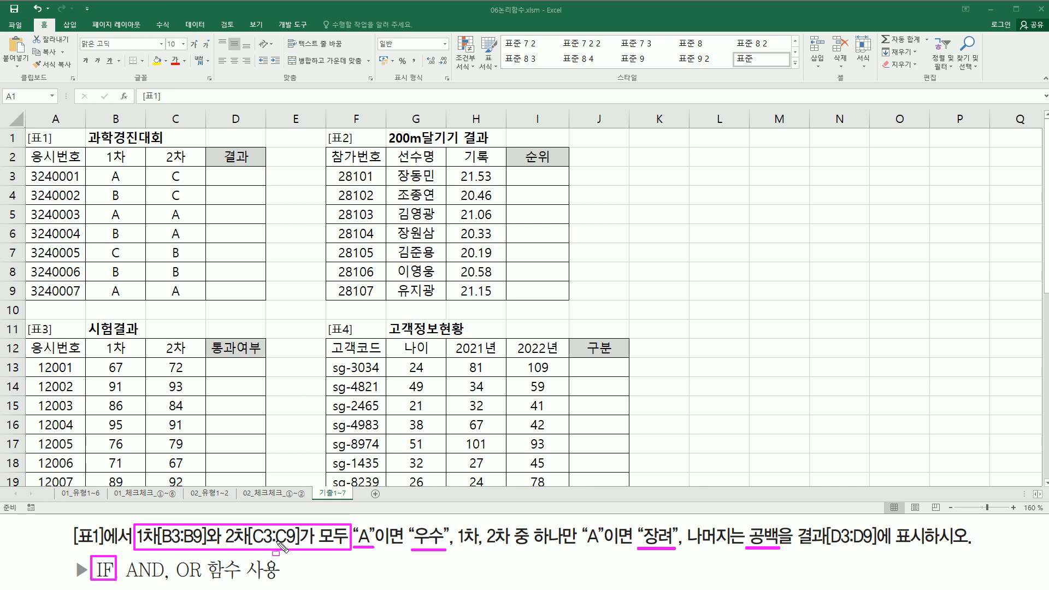
drag(317, 544, 347, 545)
drag(124, 579, 164, 579)
drag(456, 548, 604, 548)
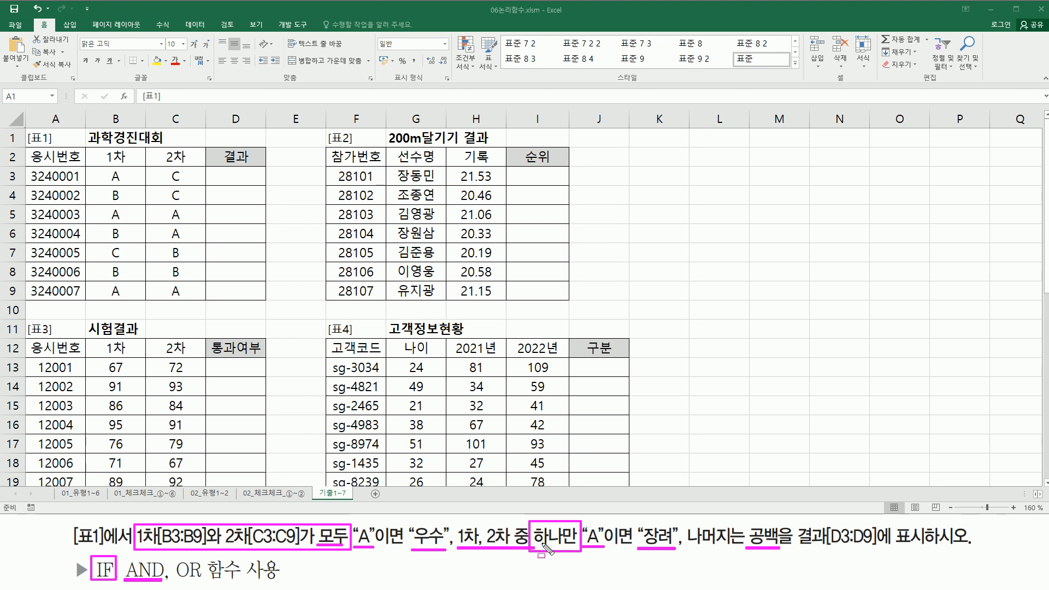
drag(175, 584, 234, 583)
key(Escape)
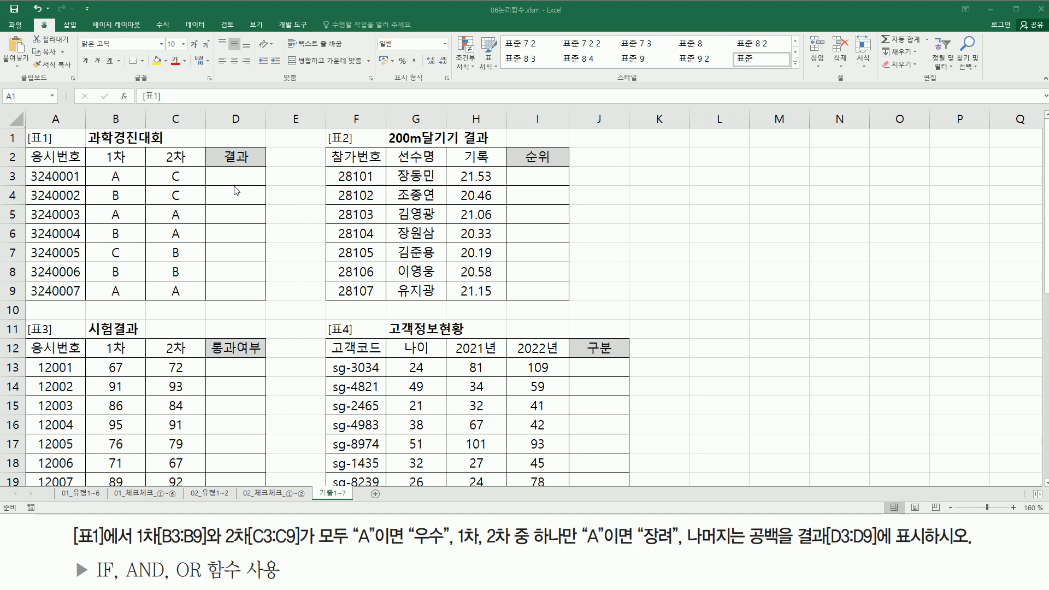
Start an IF formula in D3 with a nested AND test whose first condition is B3="A".
click(242, 174)
text(=)
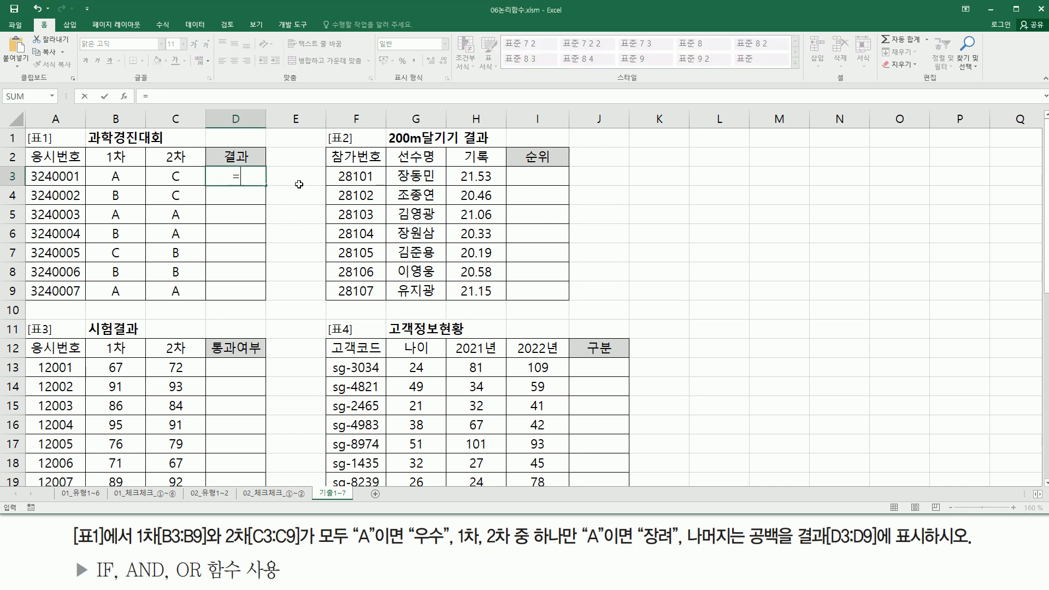
text(if)
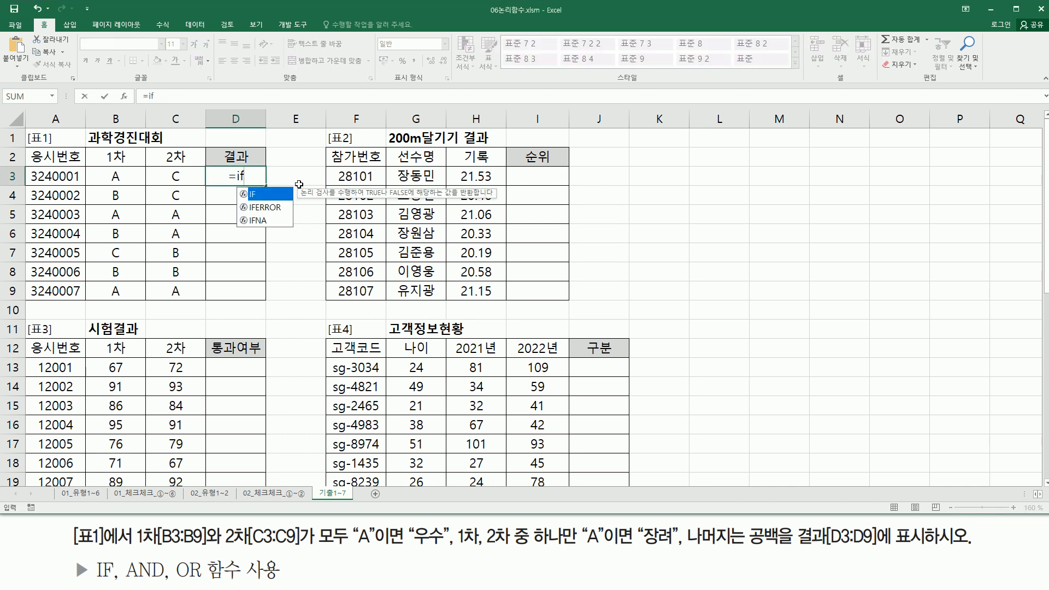
text(()
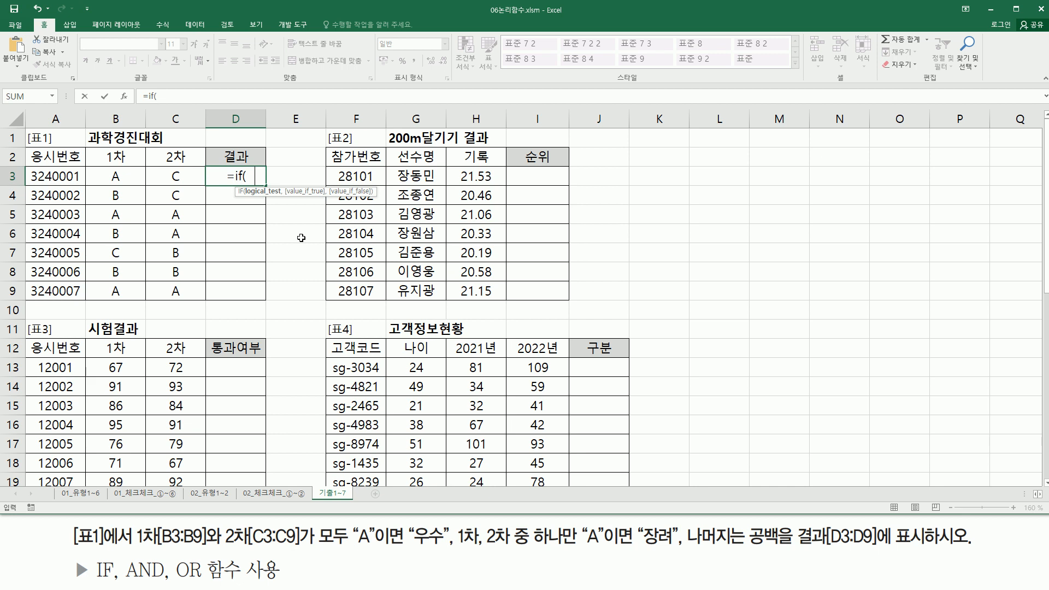
text(and)
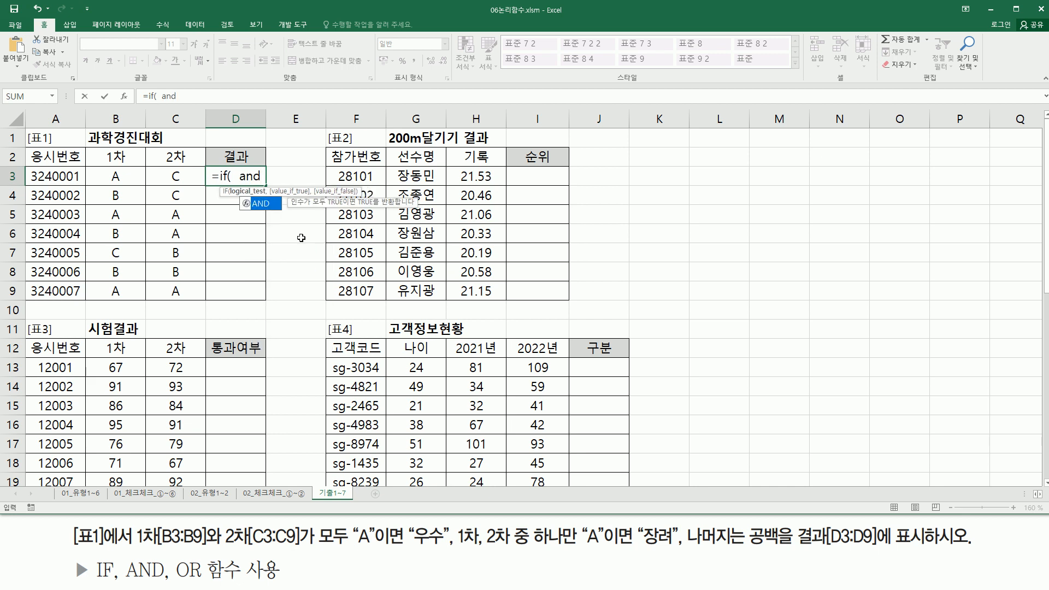
text(()
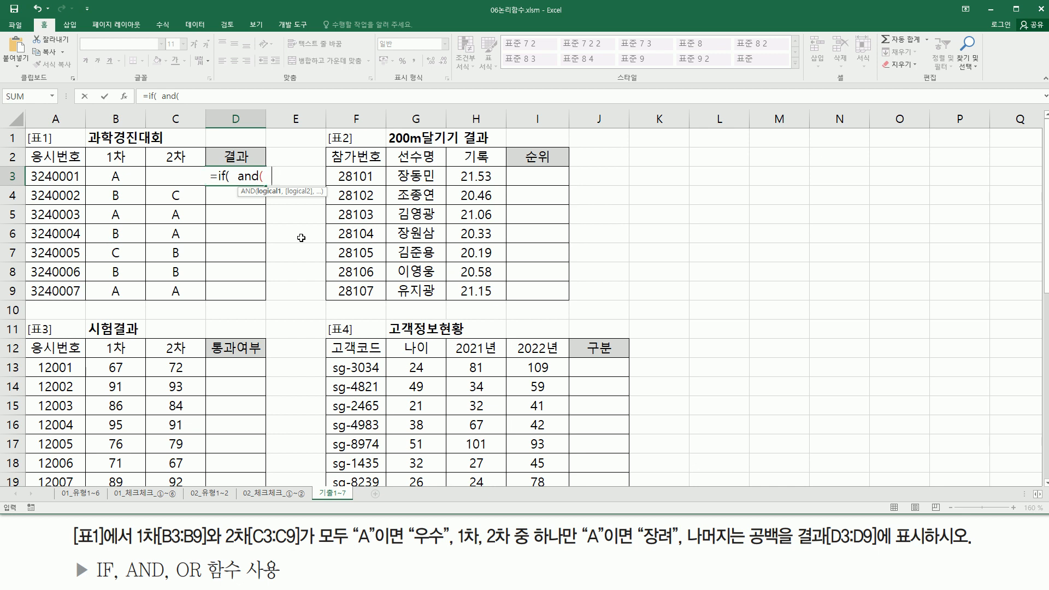
click(119, 177)
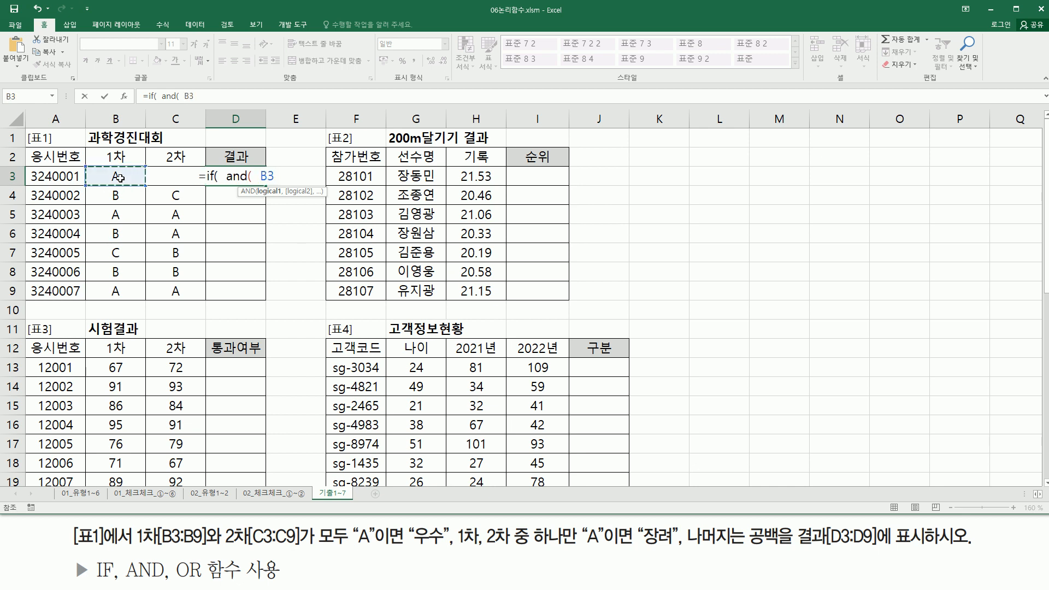
text(=)
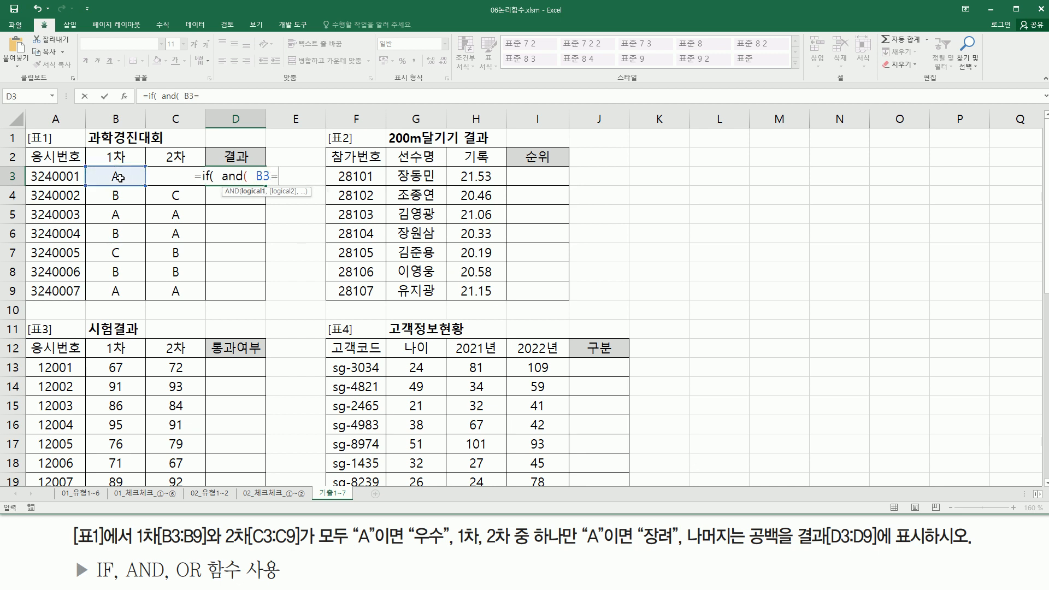
text(")
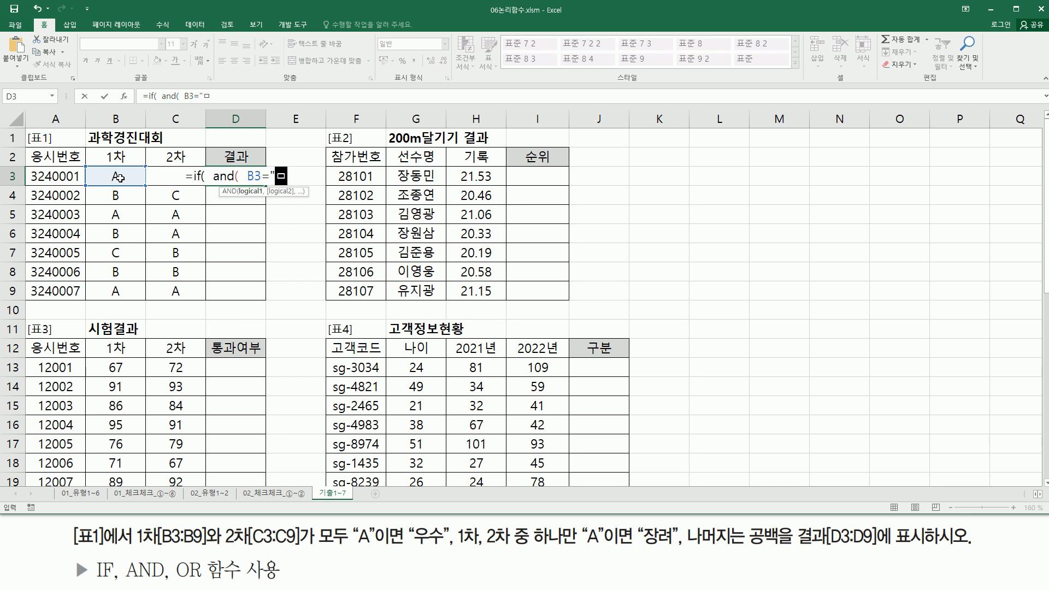
text(A")
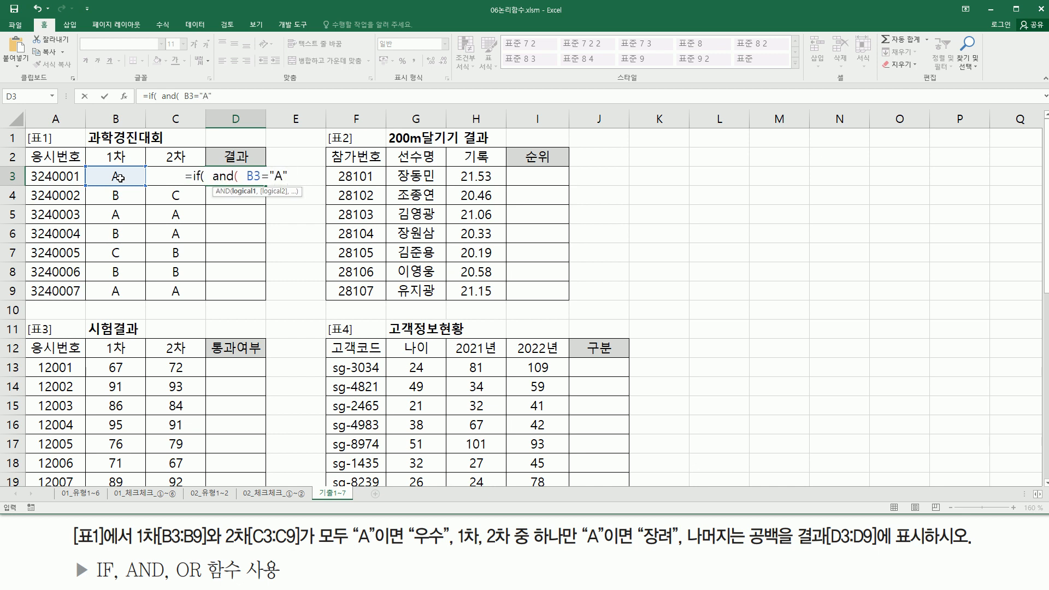
Add C3="A" as the AND test's second condition and close the AND function.
text( ,)
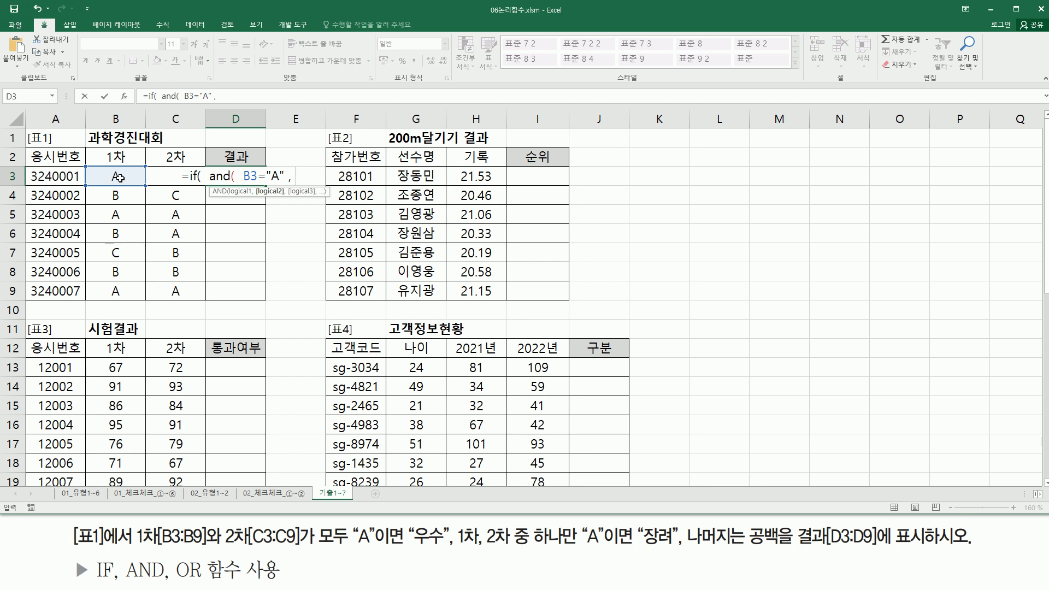
click(158, 191)
key(Up)
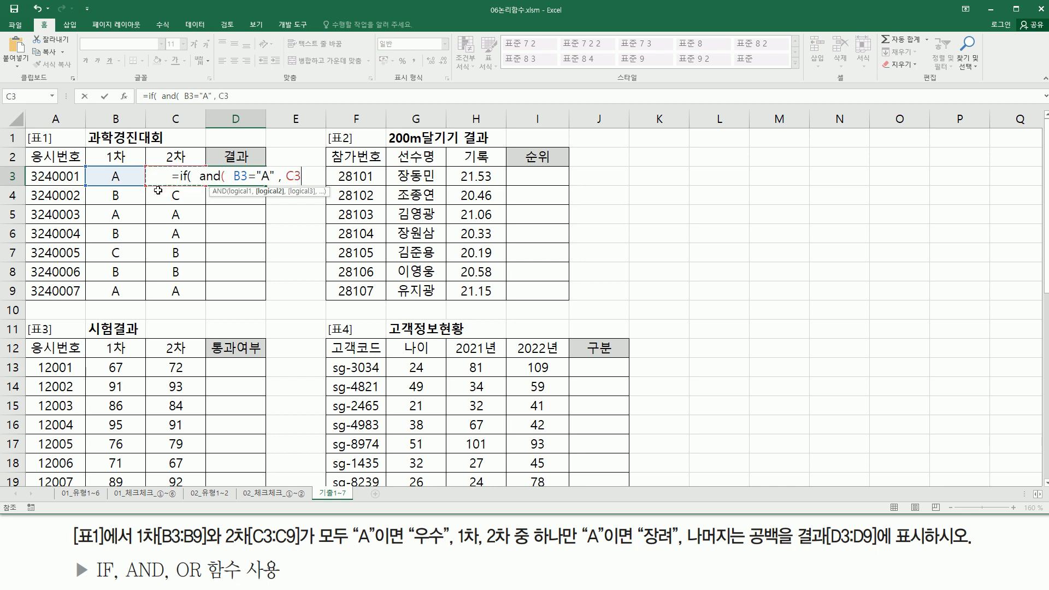
text(="A")
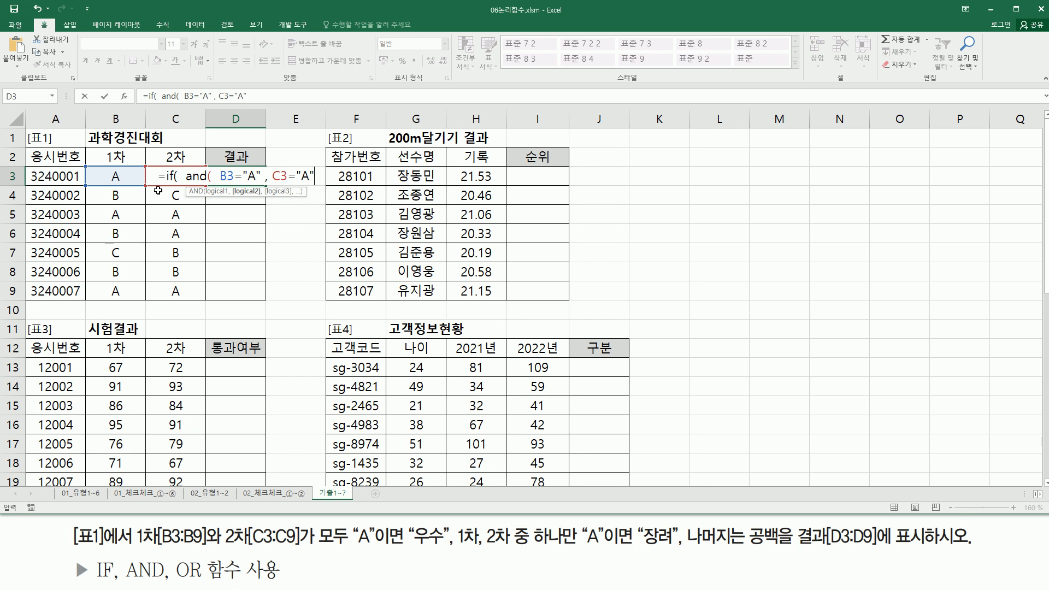
text( ))
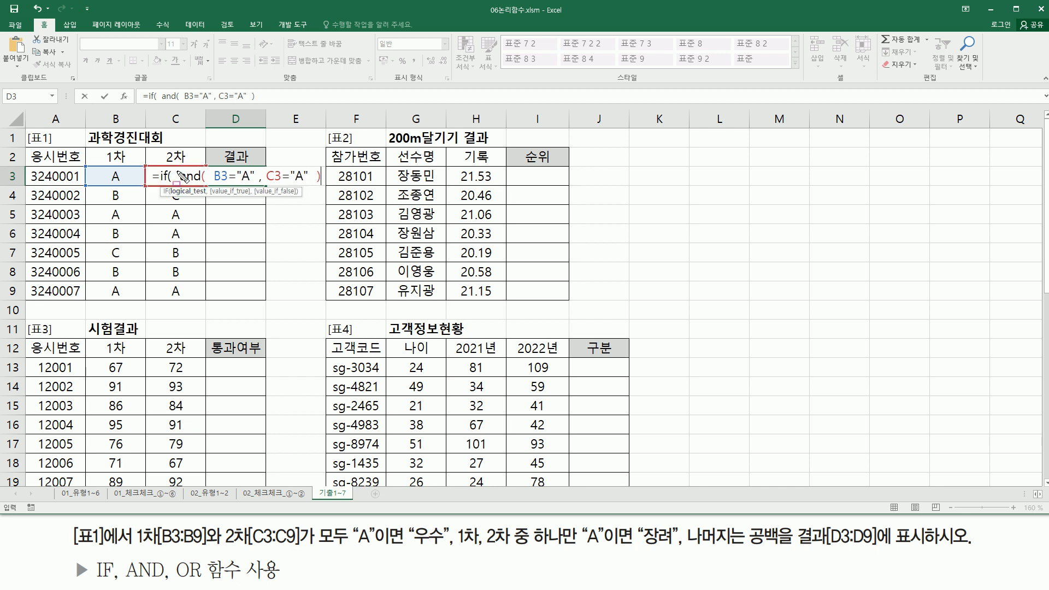
drag(211, 182, 300, 186)
mouse_move(176, 162)
mouse_down()
mouse_move(281, 192)
mouse_move(323, 193)
mouse_up()
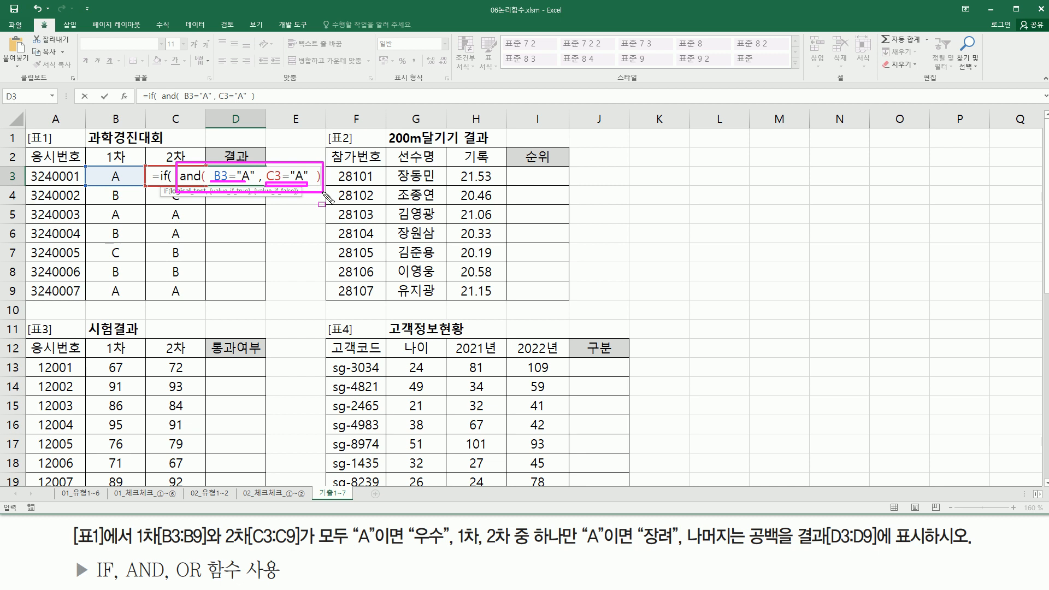
key(Escape)
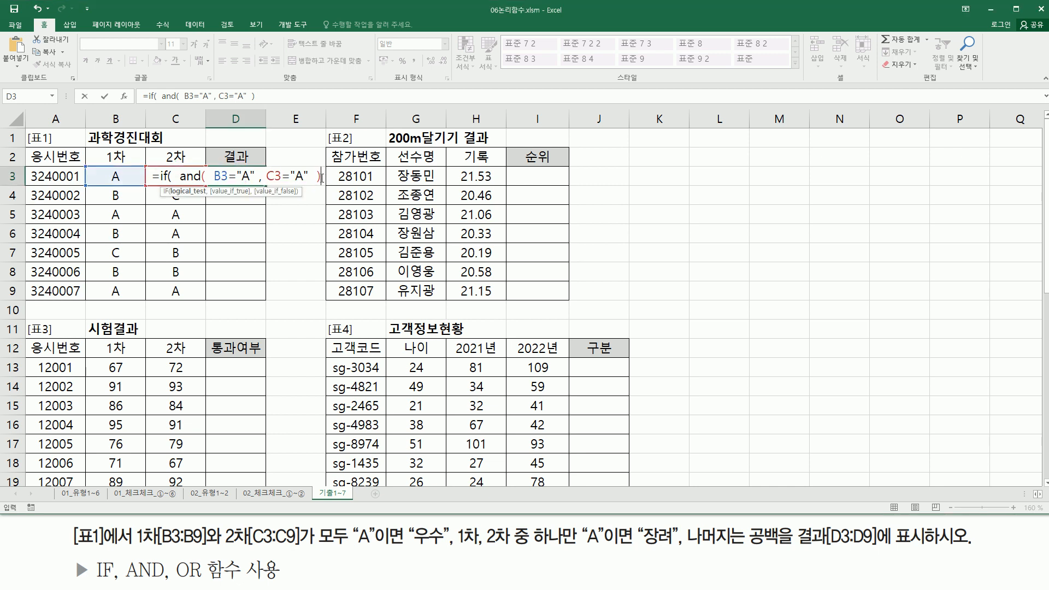
Enter "우수" as the IF formula's value when the AND test is true.
text(,)
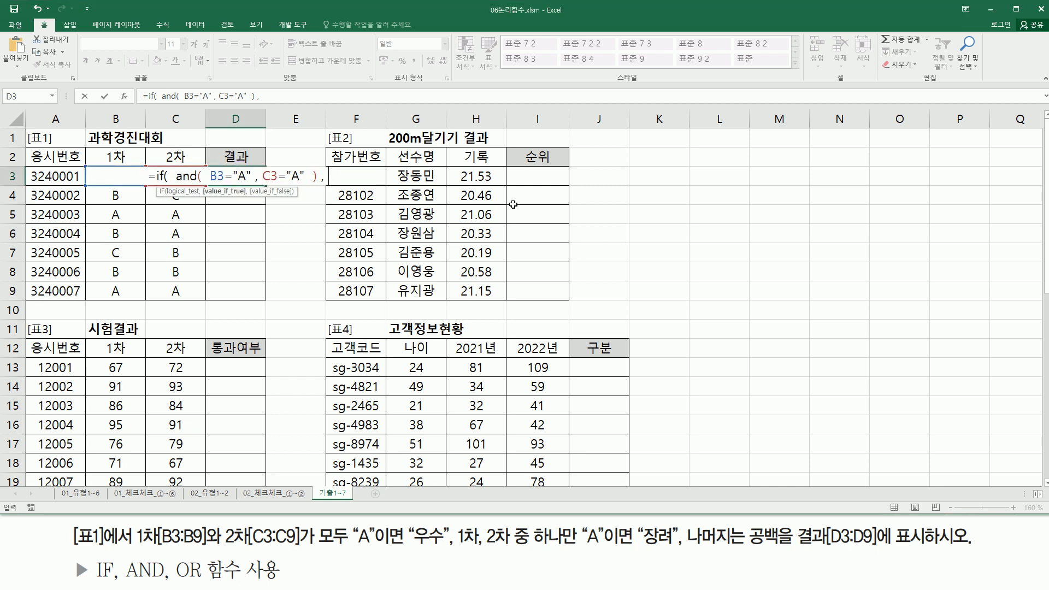
text( ")
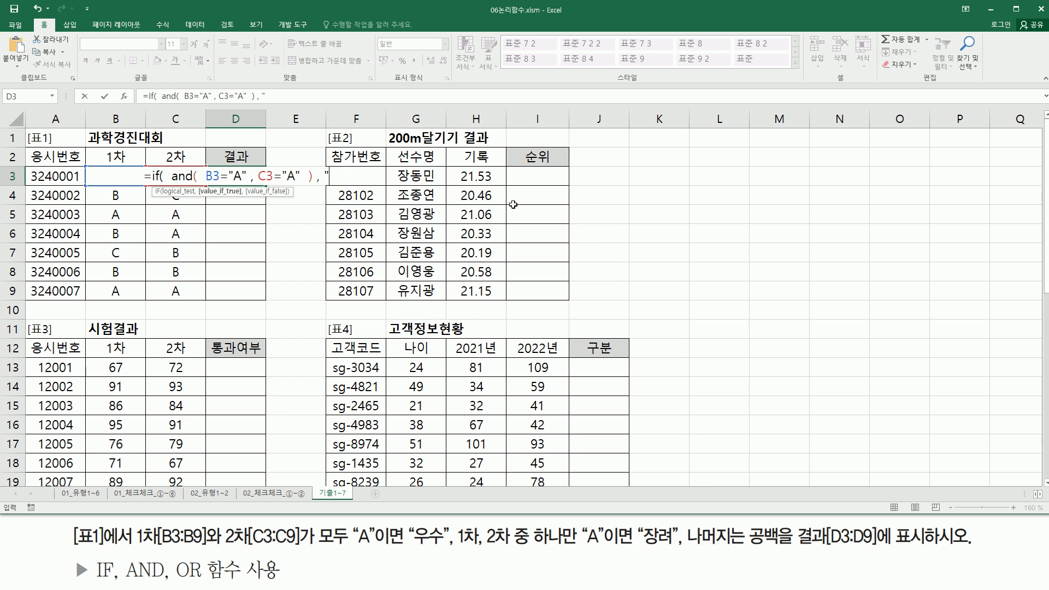
text(우수)
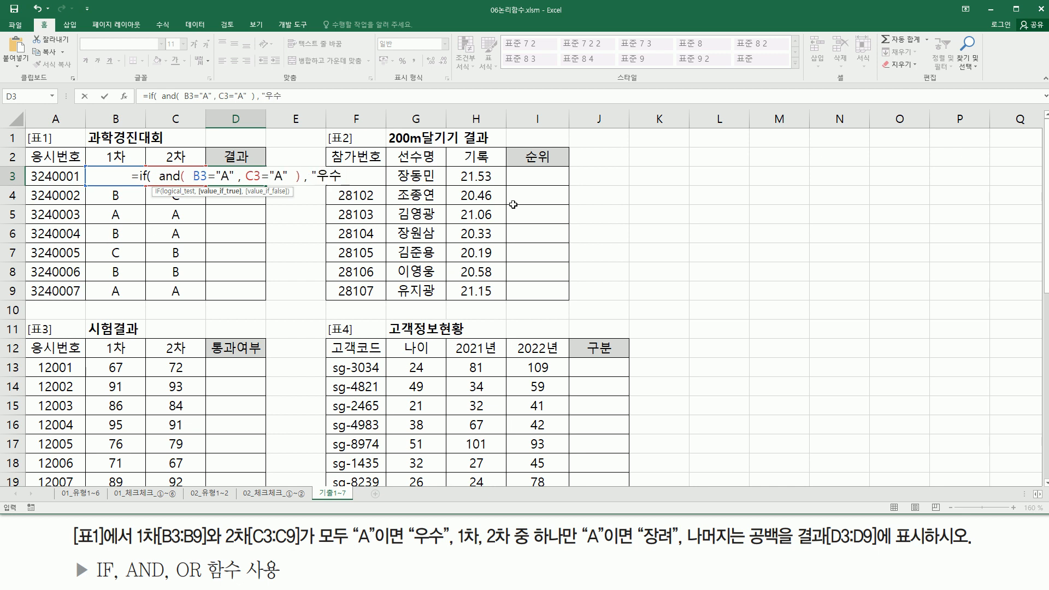
text(")
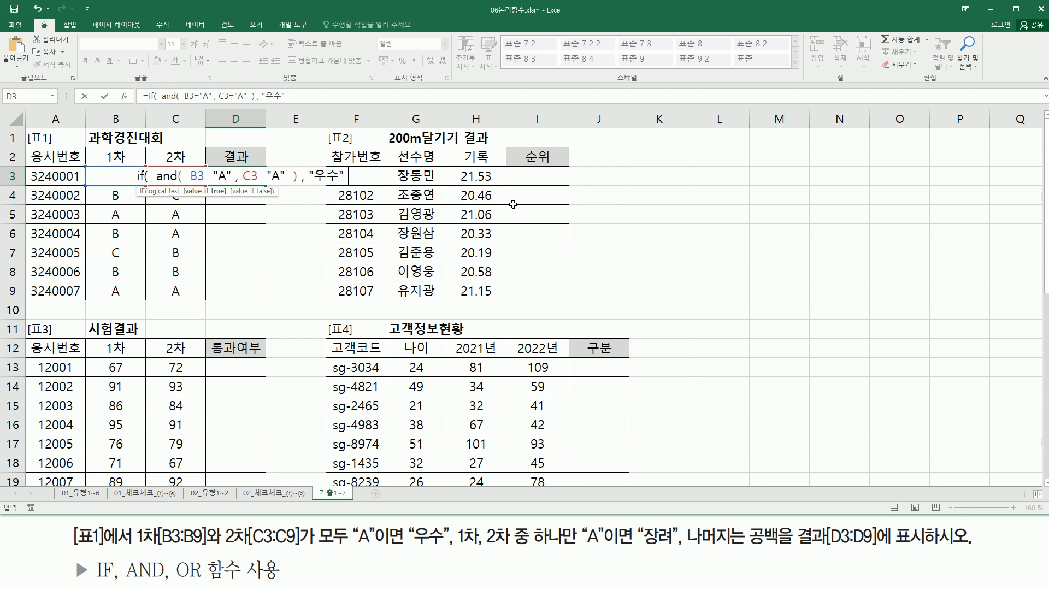
text( ,)
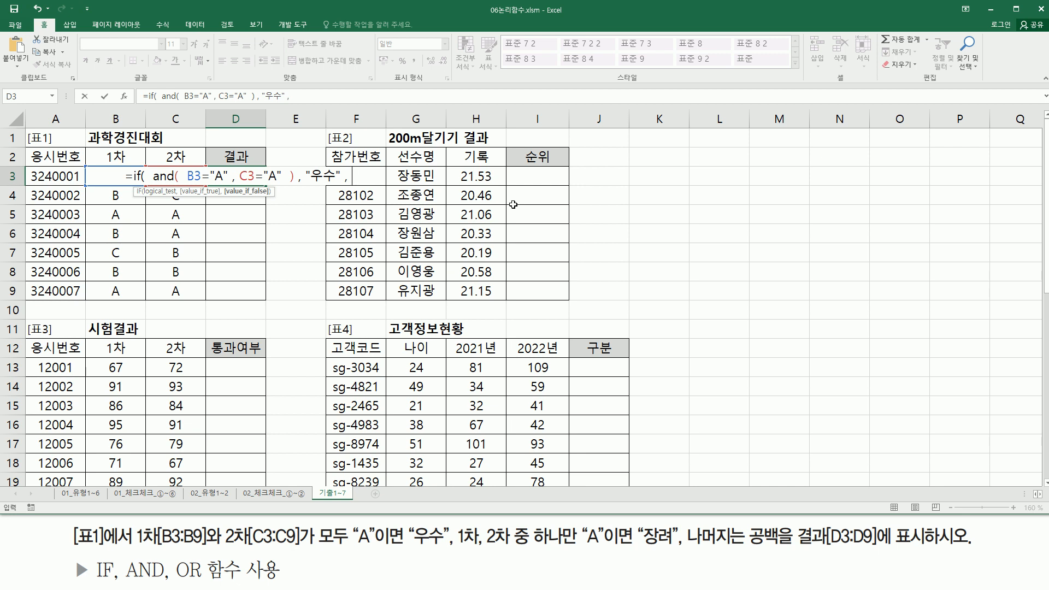
Nest a second IF as the first IF's false value, with an OR test whose first condition is B3="A".
text(if)
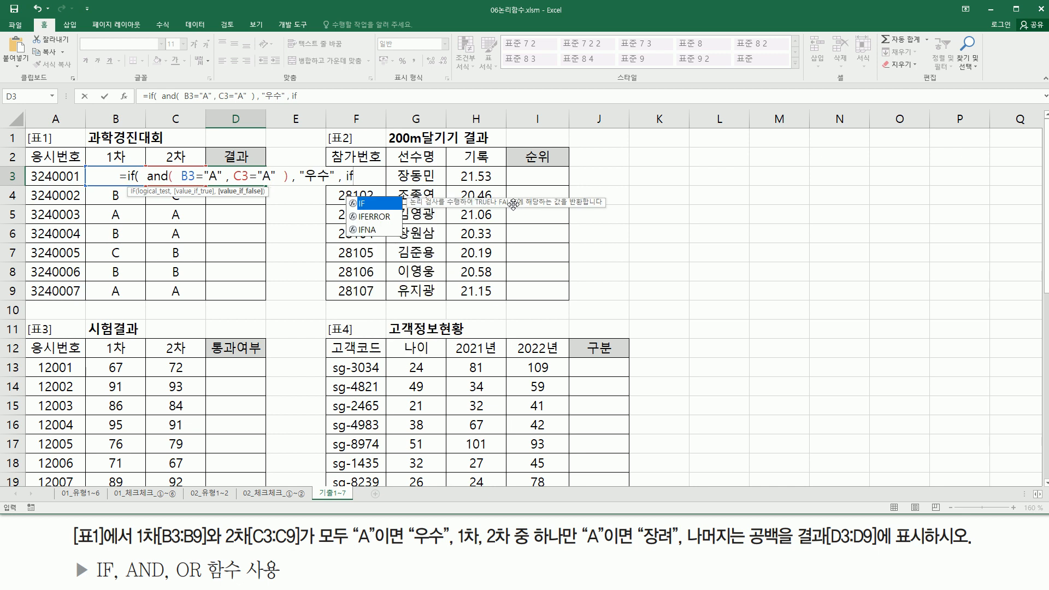
text(()
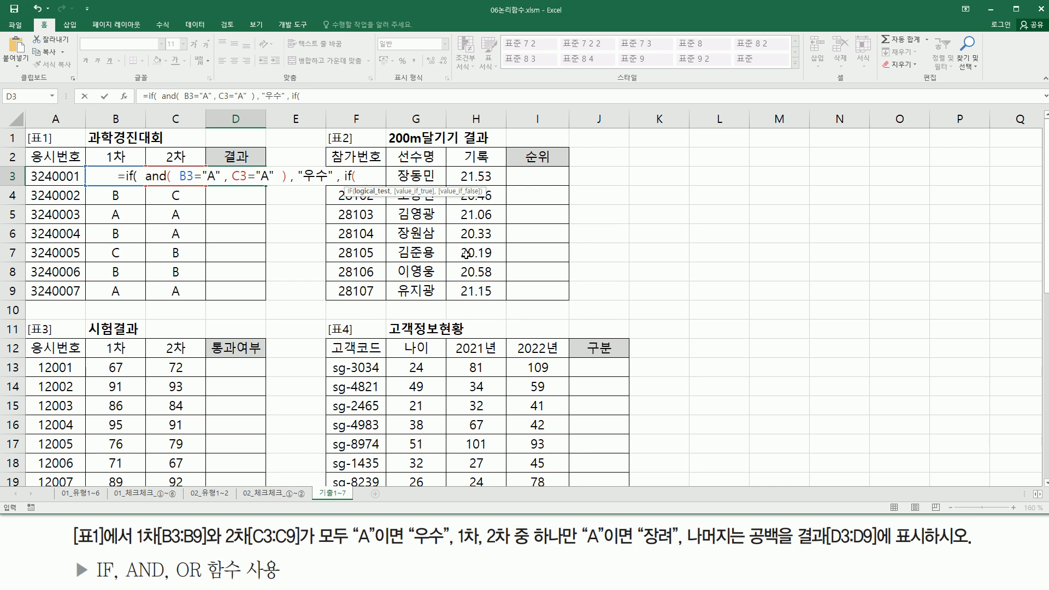
text(or)
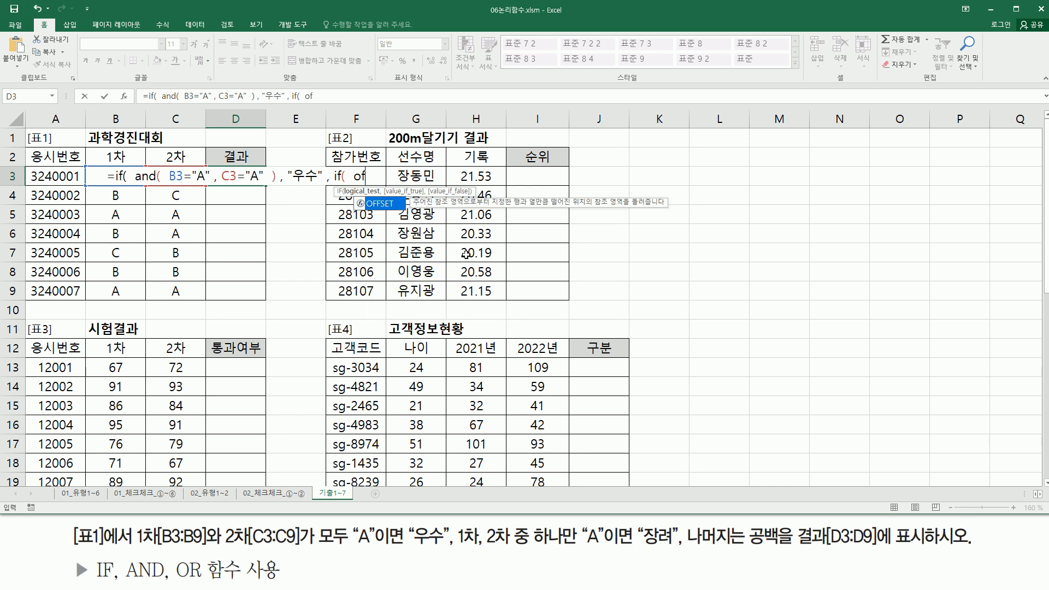
text(()
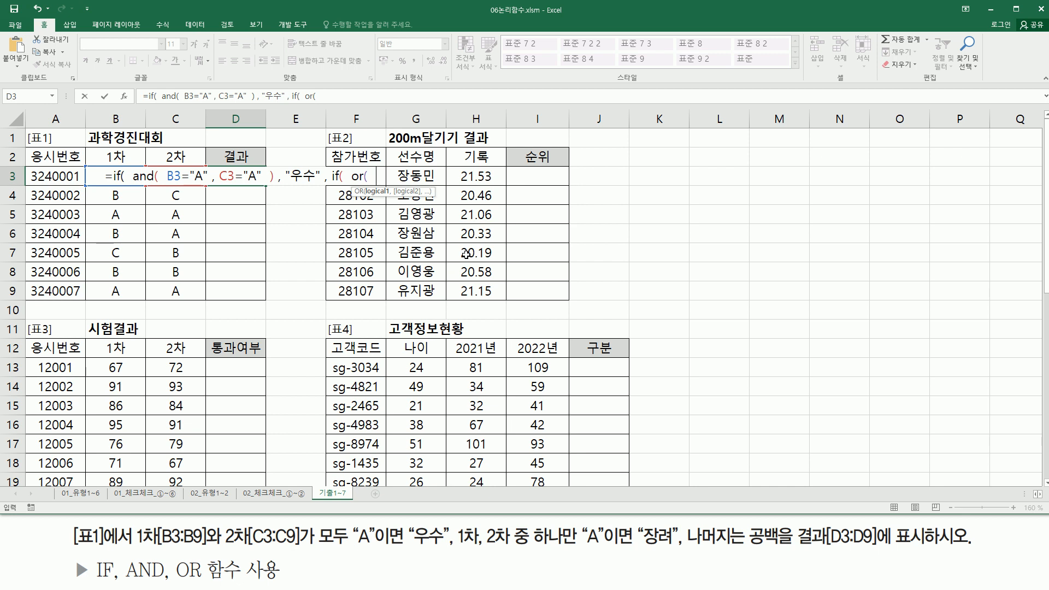
click(133, 194)
key(Up)
text(=")
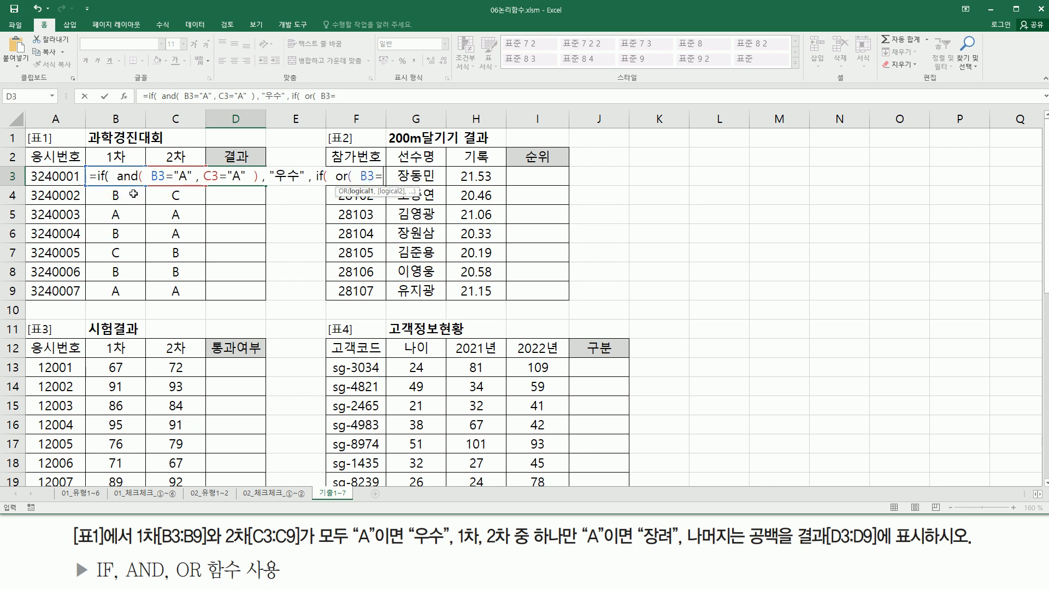
text(A")
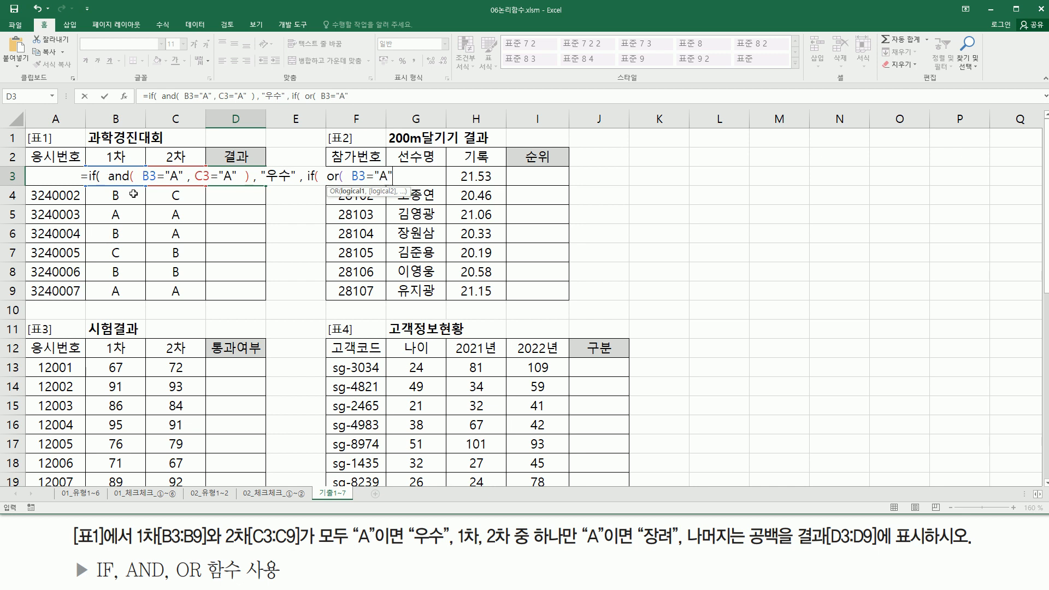
text( ,)
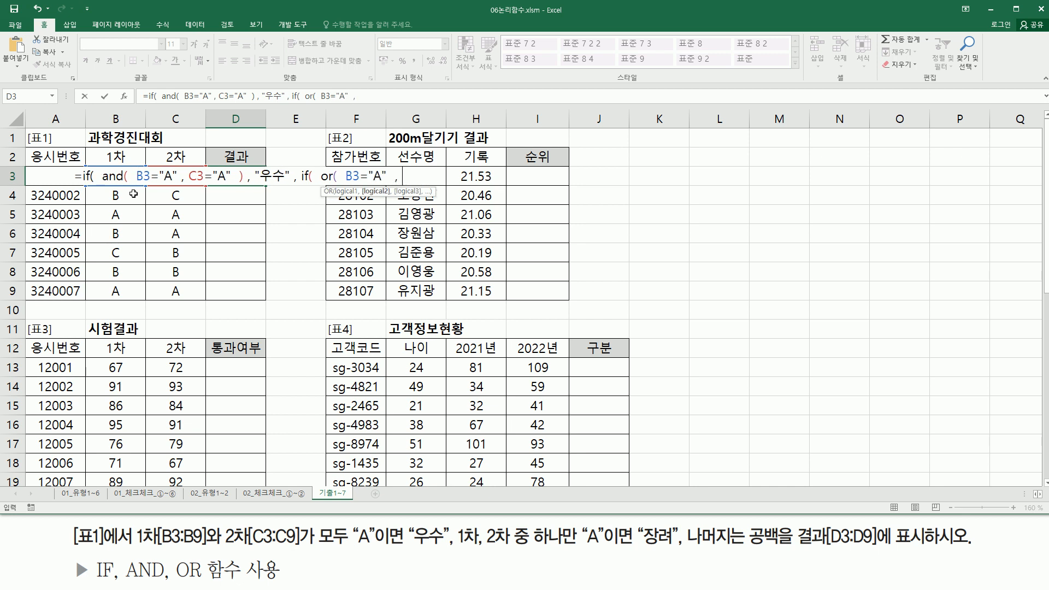
Add C3="A" as the OR test's second condition and close the OR function.
click(187, 193)
key(Up)
text(="A")
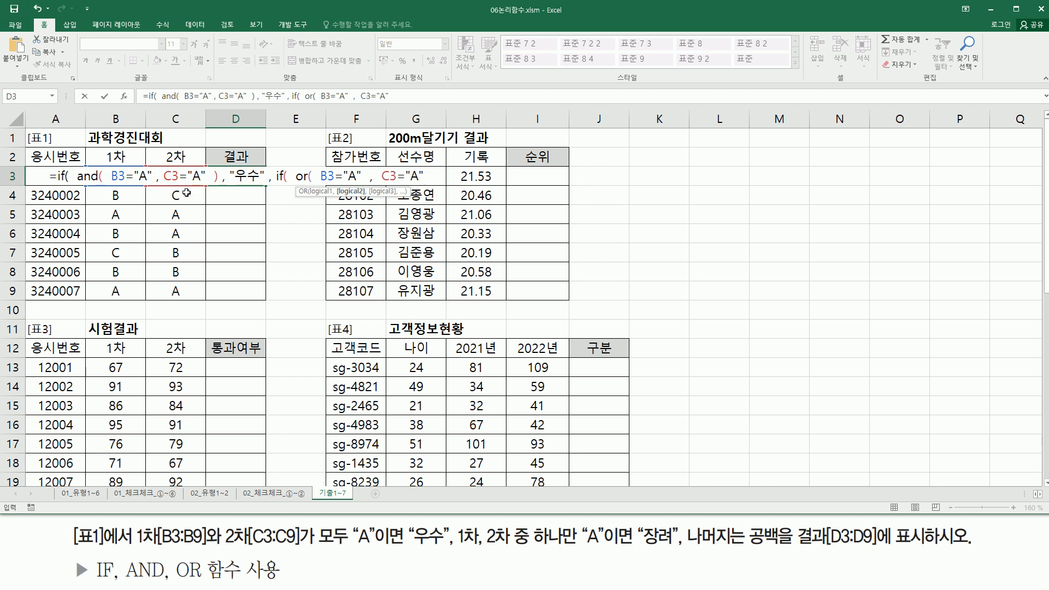
text( ))
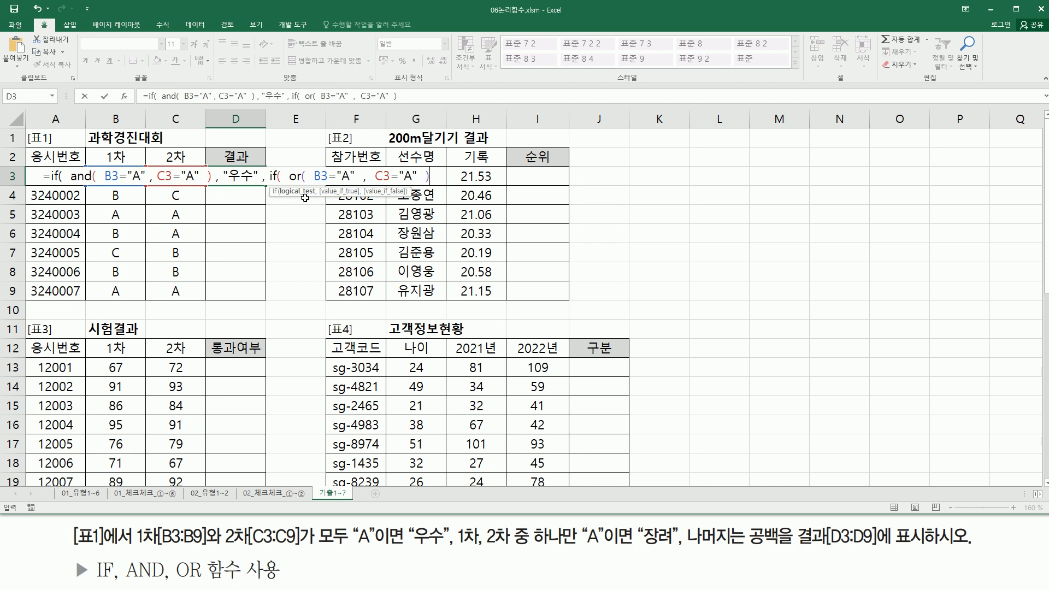
drag(320, 183, 395, 182)
drag(286, 162, 435, 191)
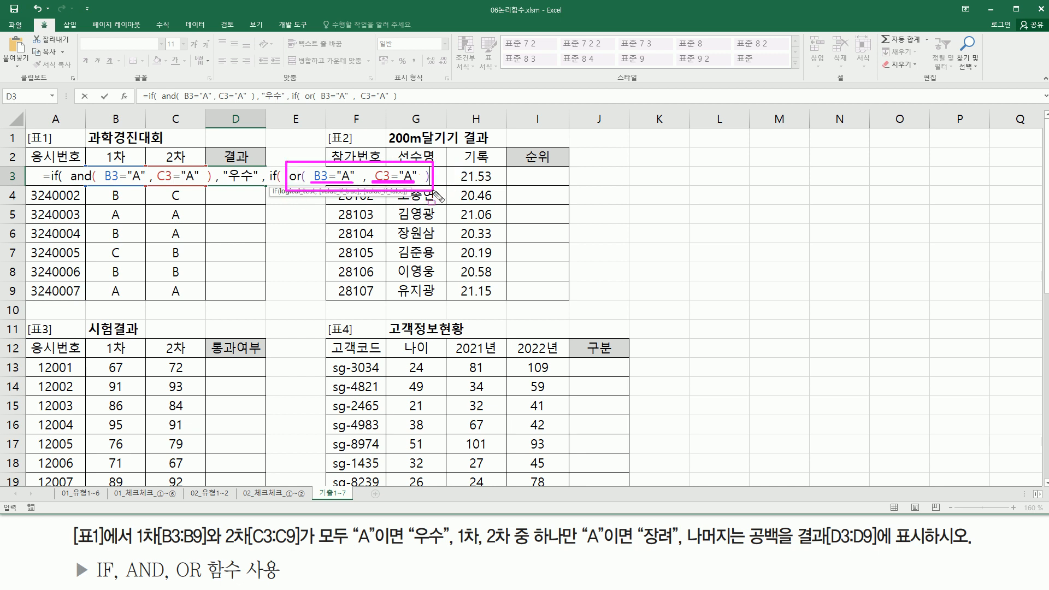
key(Escape)
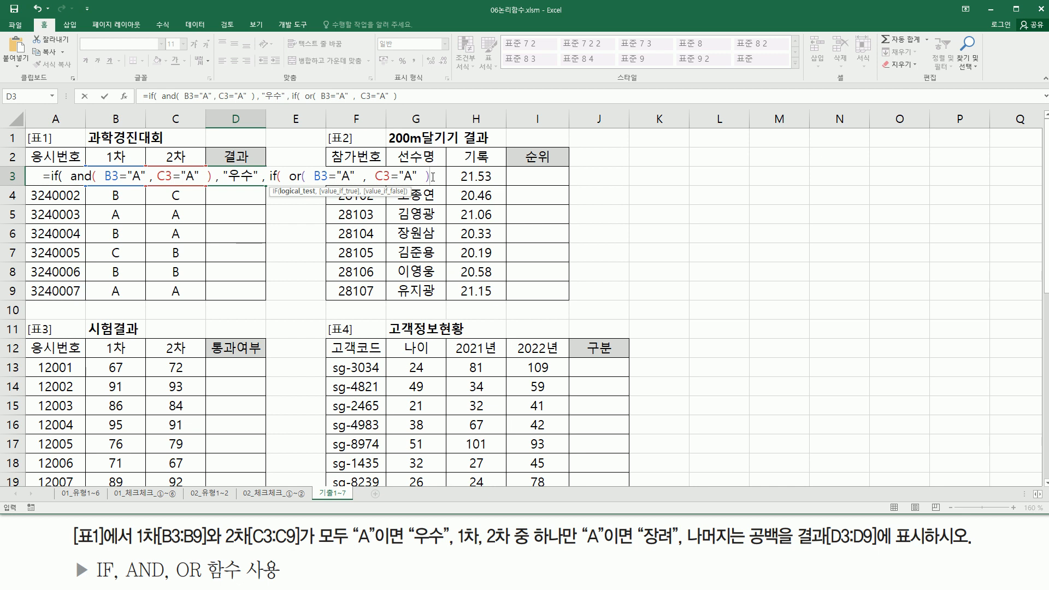
Complete the nested IF with "장려" when true and "" when false, close both IF functions and commit the formula in D3.
text(, )
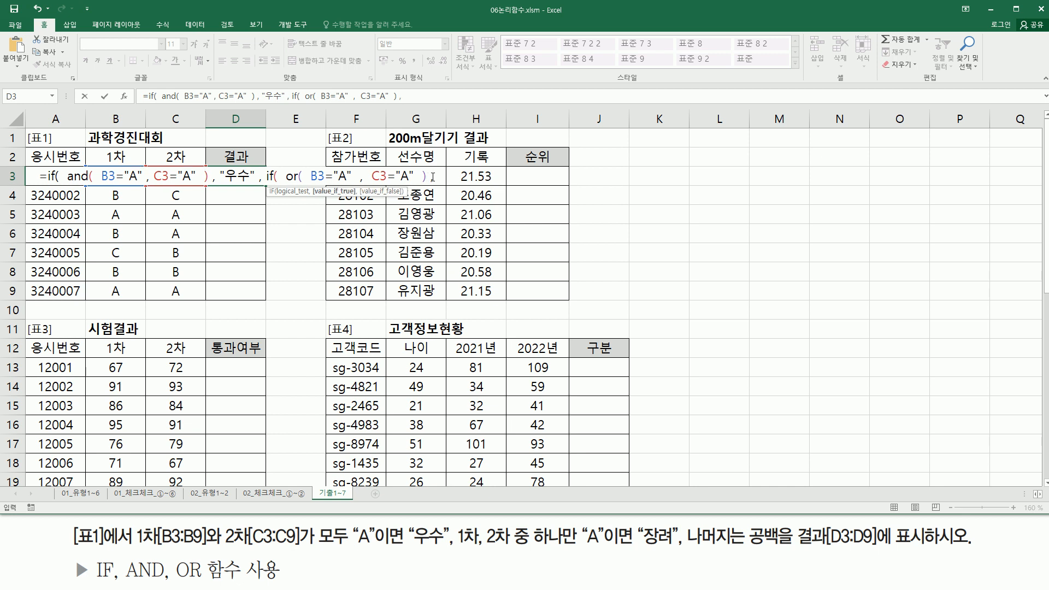
text(")
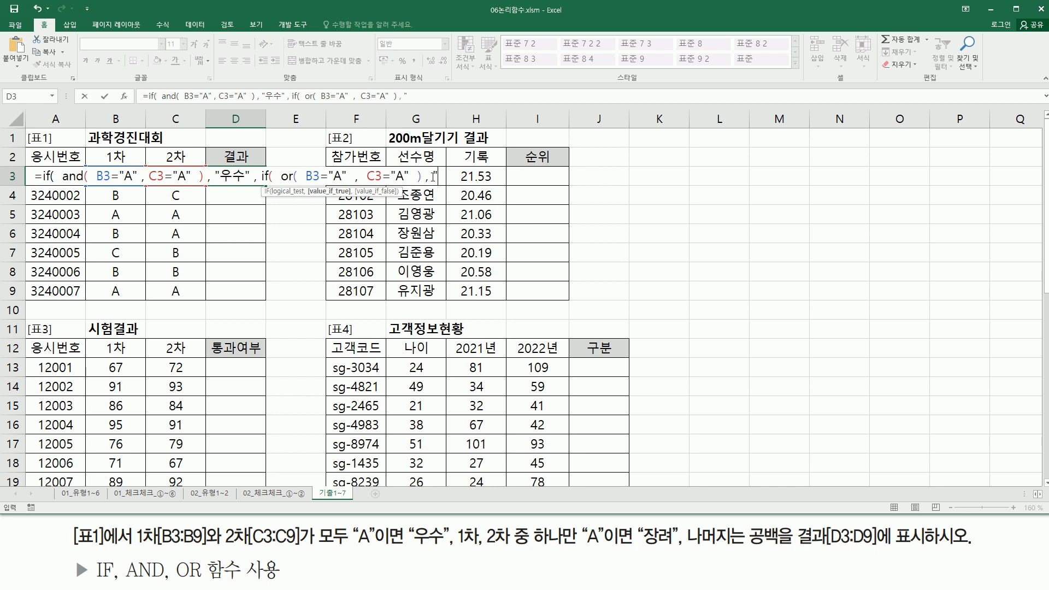
text(장려)
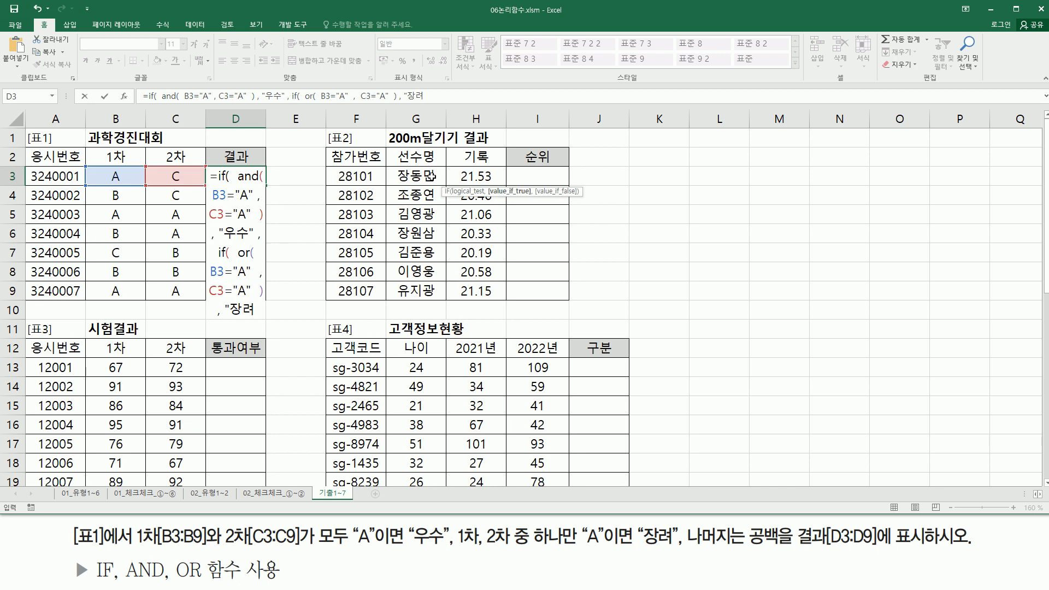
text(" ,)
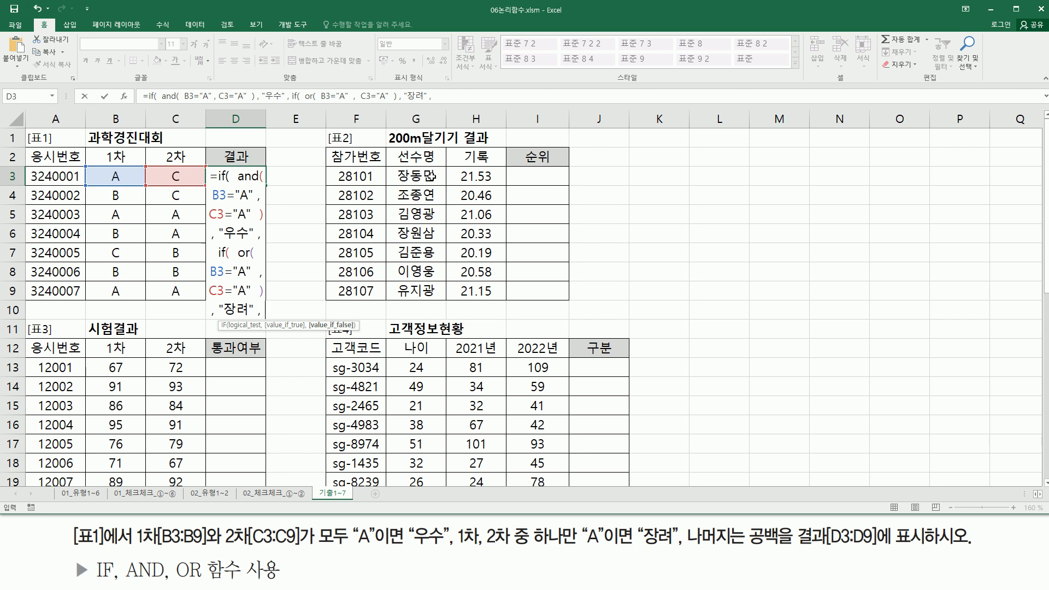
text("")
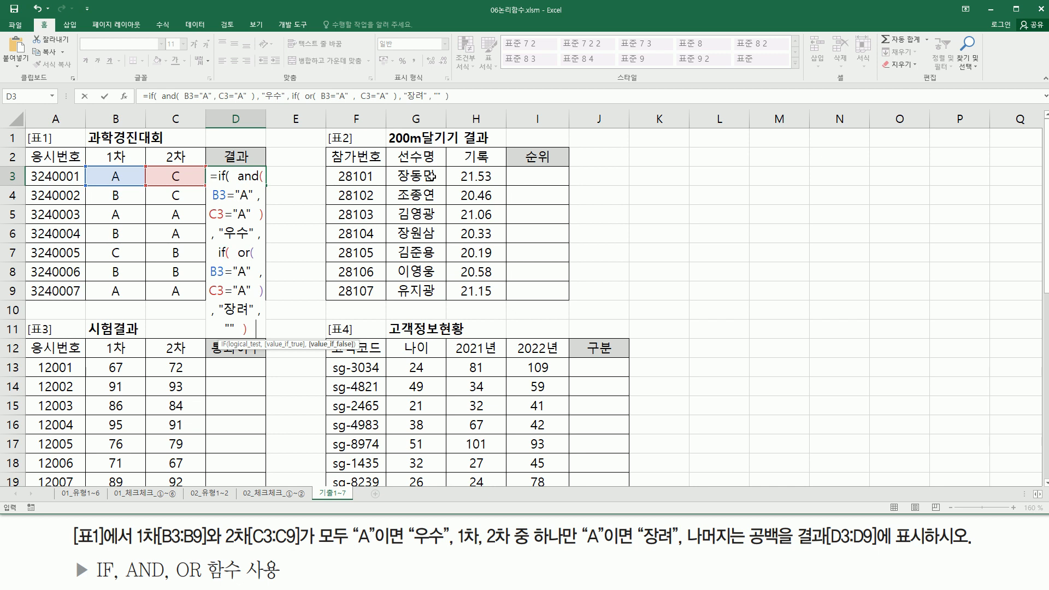
text())
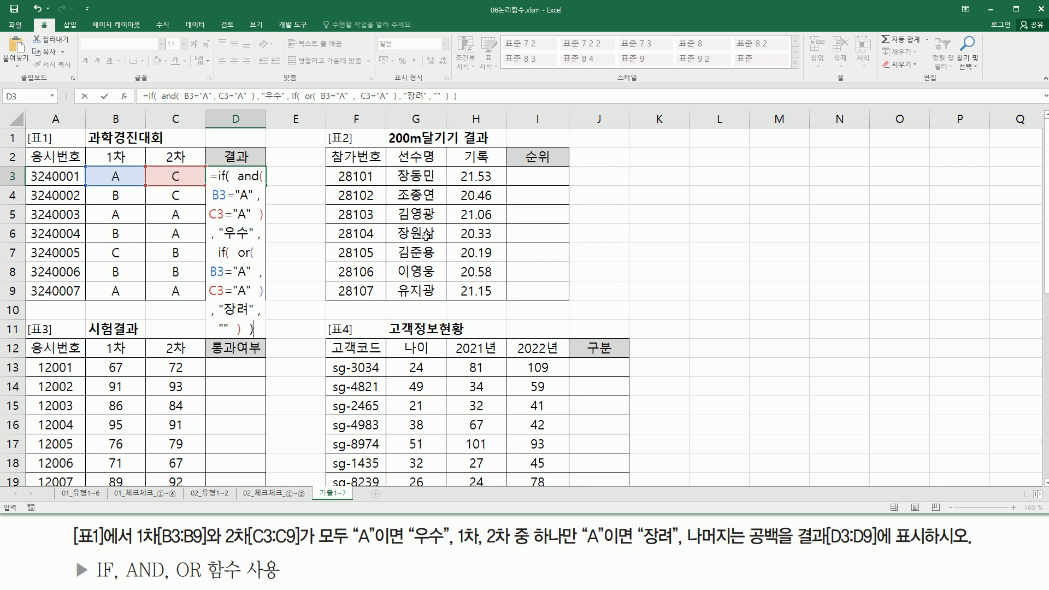
key(Return)
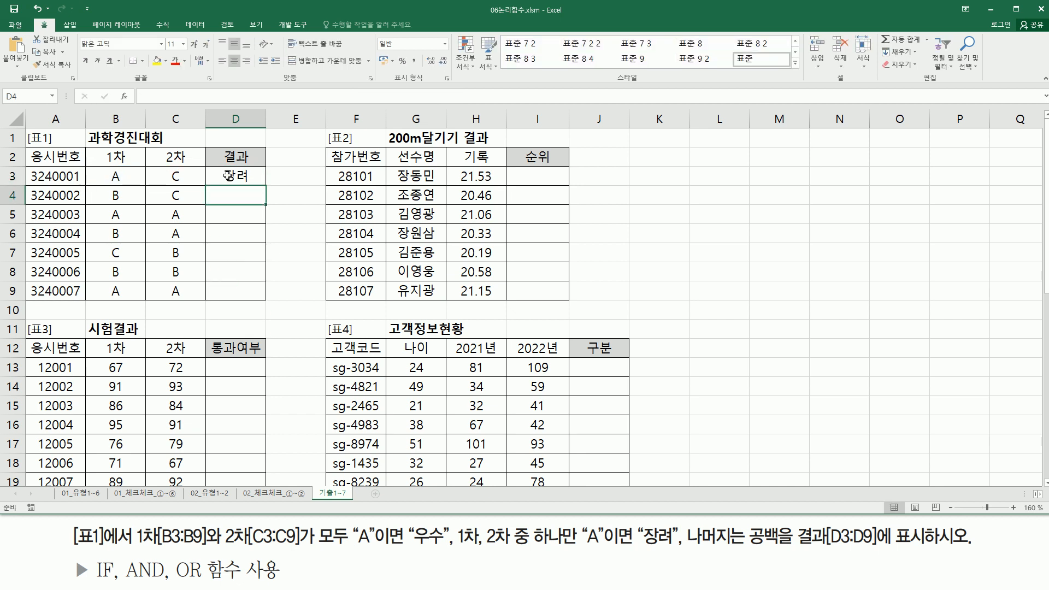
mouse_move(107, 168)
mouse_down()
mouse_move(125, 185)
mouse_move(185, 182)
mouse_up()
key(Escape)
Fill the formula from D3 down through D9 in the 결과 column of table 1.
click(261, 179)
drag(268, 186, 265, 238)
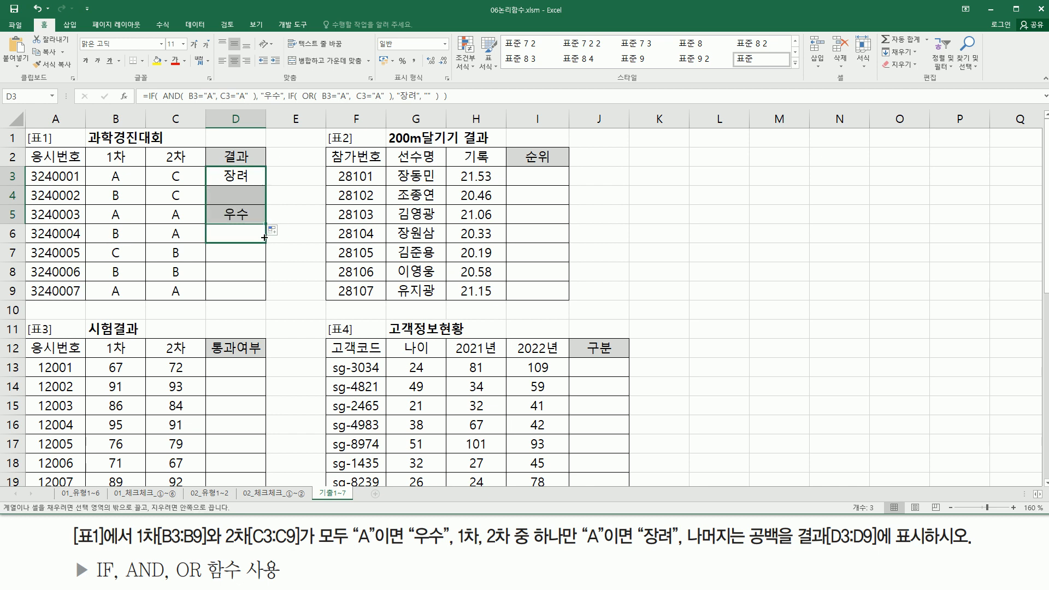
drag(265, 237, 266, 278)
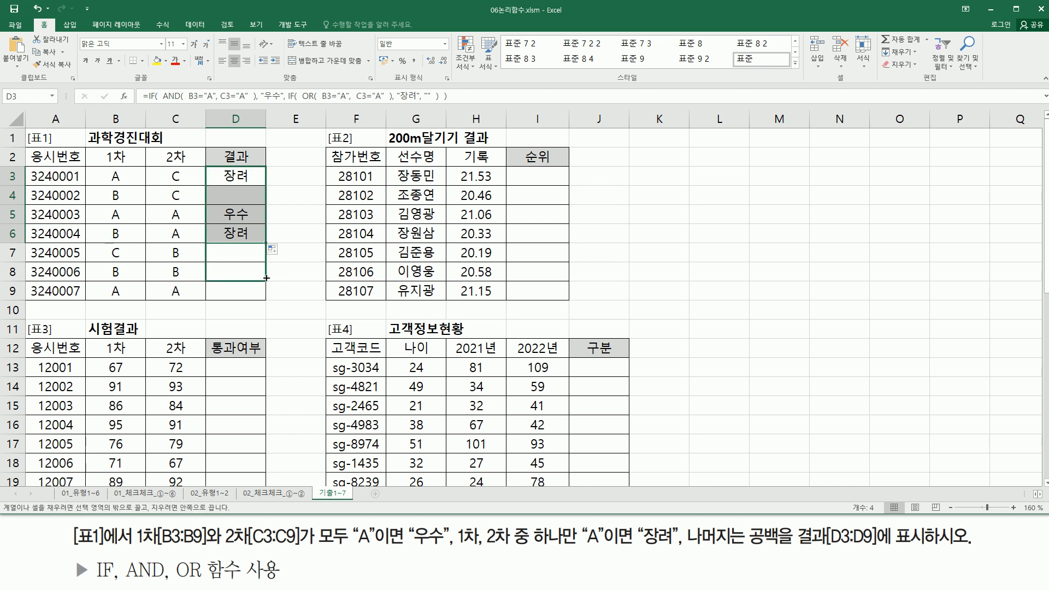
drag(266, 278, 264, 296)
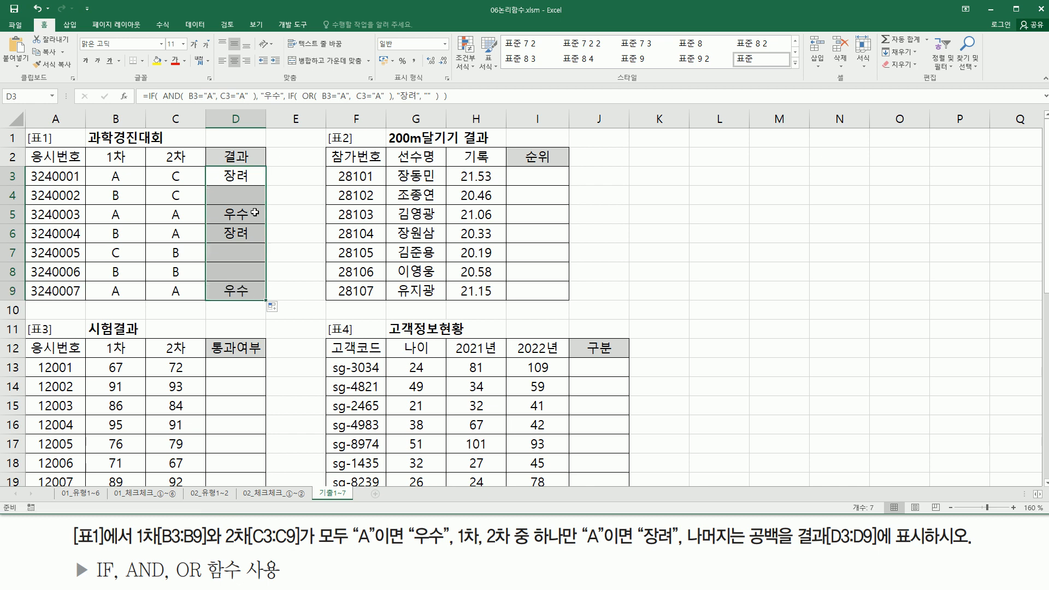
Record the formula as text in A10: =if(and(B3="A",C3="A"),"우수",if(or(B3="A",C3="A"),"장려","")).
double_click(70, 310)
text(=if(  and(  B3="A" , C3="A"  ) , "우수" , if(  or(  B3="A"  ,  C3="A"  ) , "장려" , ""  )  ))
key(Return)
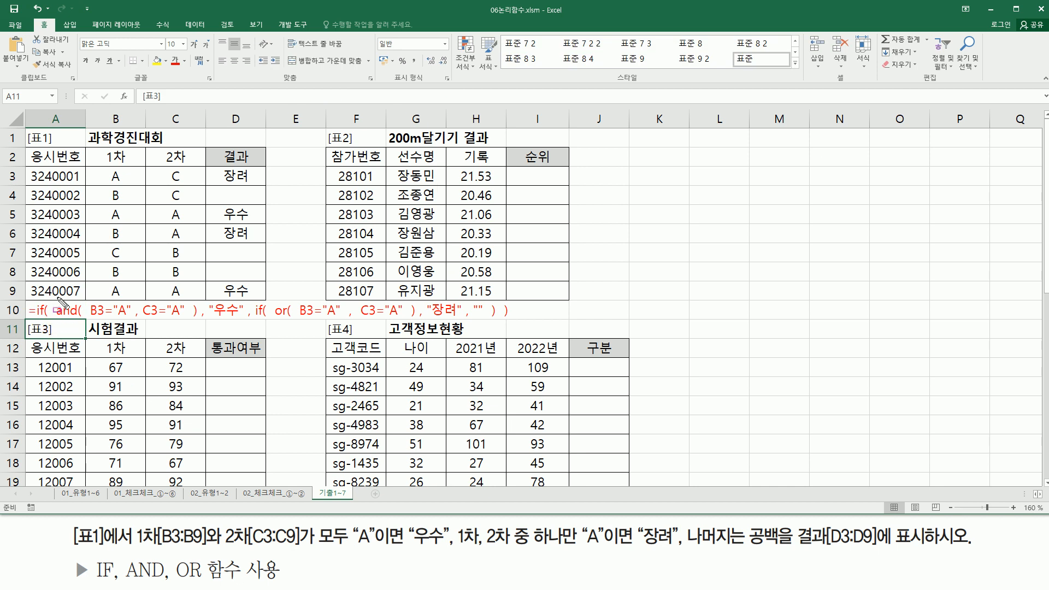
mouse_move(55, 297)
mouse_down()
mouse_move(212, 328)
mouse_move(197, 327)
mouse_move(243, 319)
mouse_up()
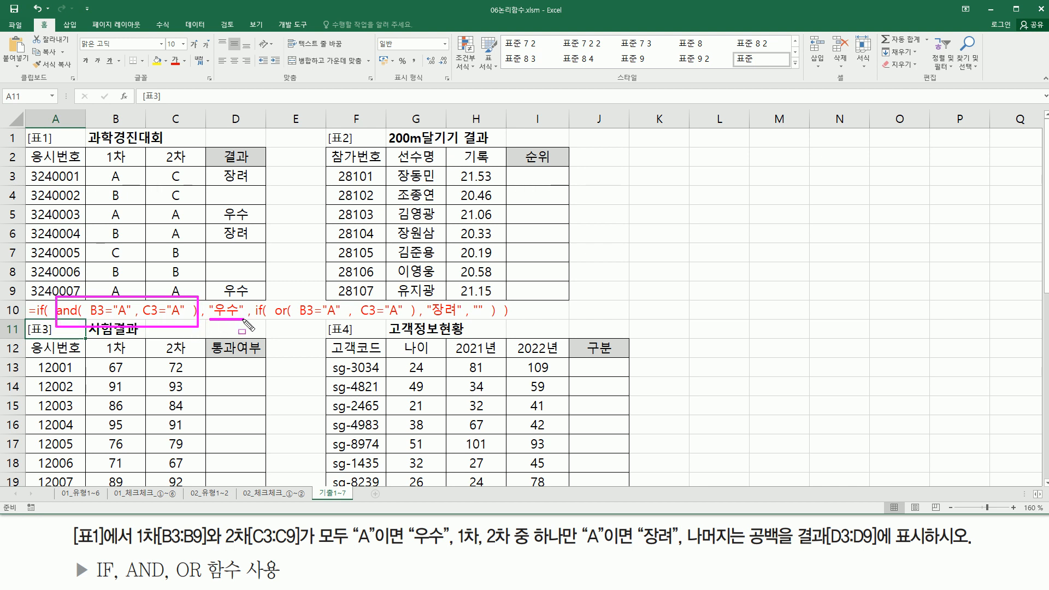
mouse_move(251, 293)
mouse_down()
mouse_move(415, 330)
mouse_move(502, 336)
mouse_up()
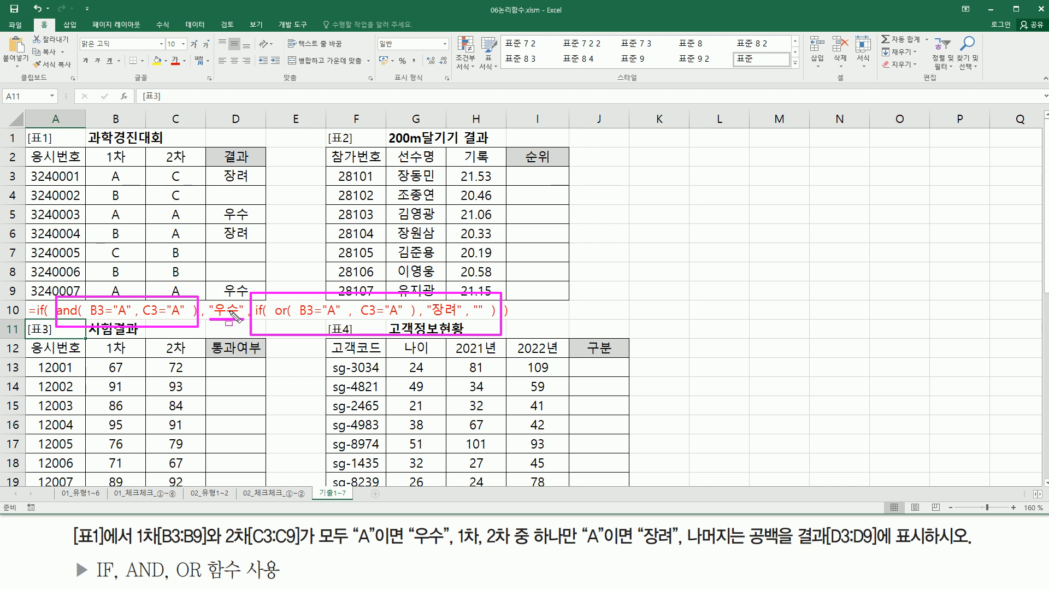
drag(90, 319, 186, 321)
drag(276, 318, 484, 318)
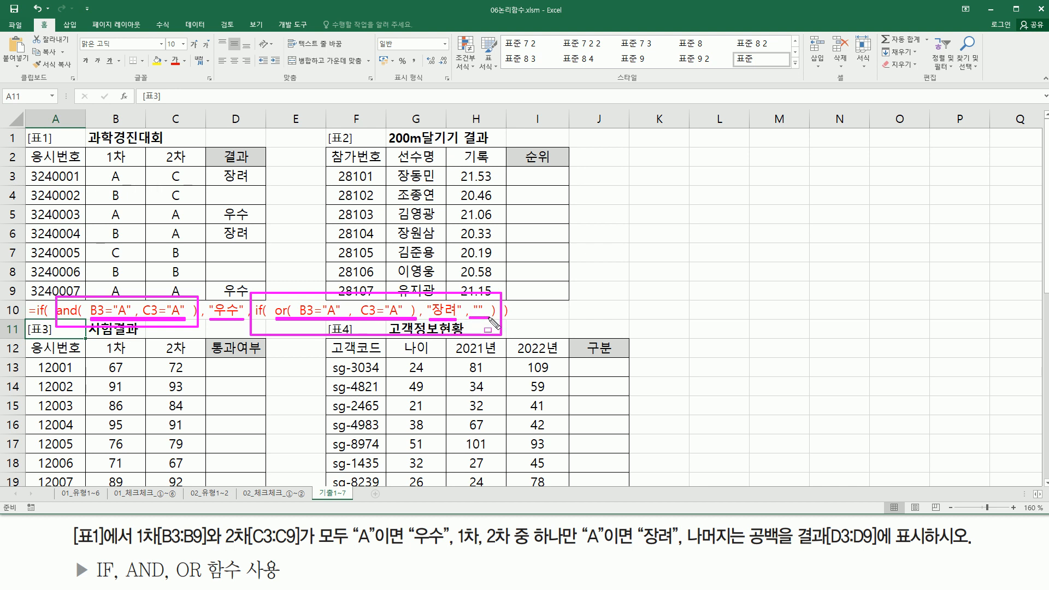
mouse_move(298, 300)
mouse_down()
mouse_move(339, 322)
mouse_move(405, 321)
mouse_up()
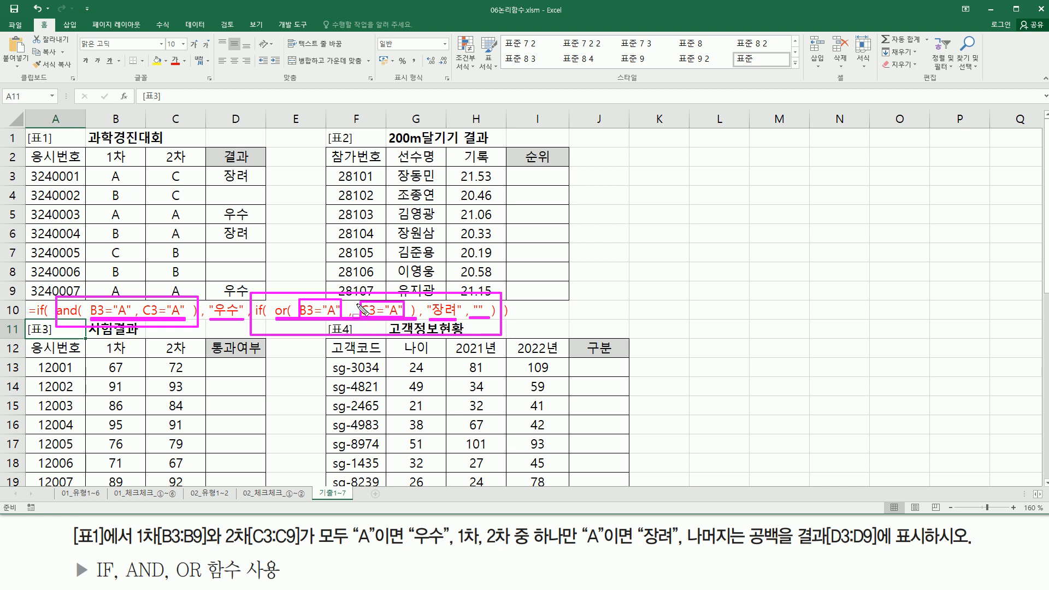
mouse_move(276, 296)
mouse_down()
mouse_move(290, 325)
mouse_move(417, 326)
mouse_up()
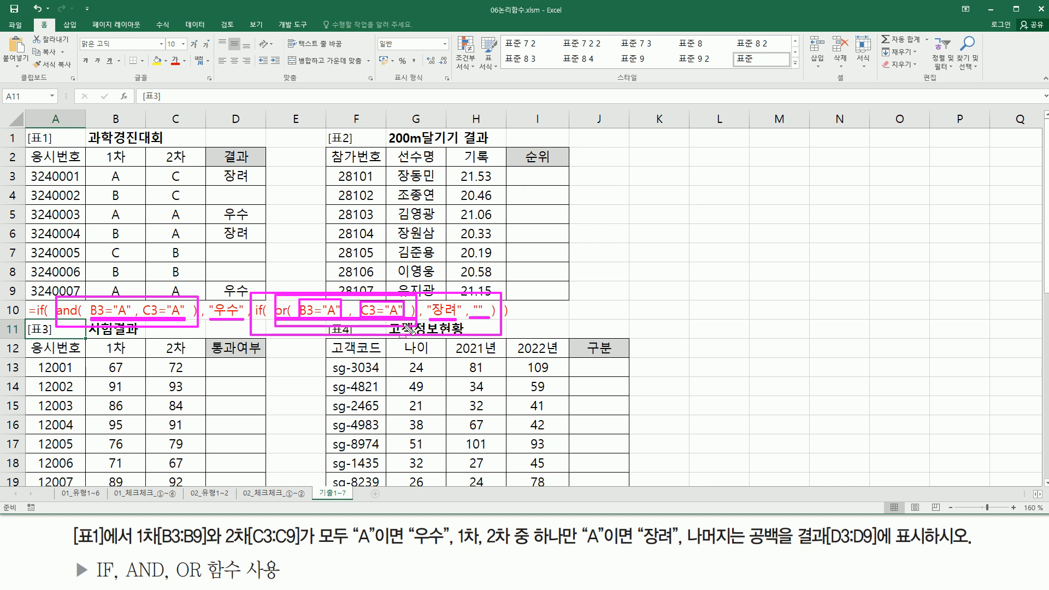
drag(441, 311, 451, 316)
key(Escape)
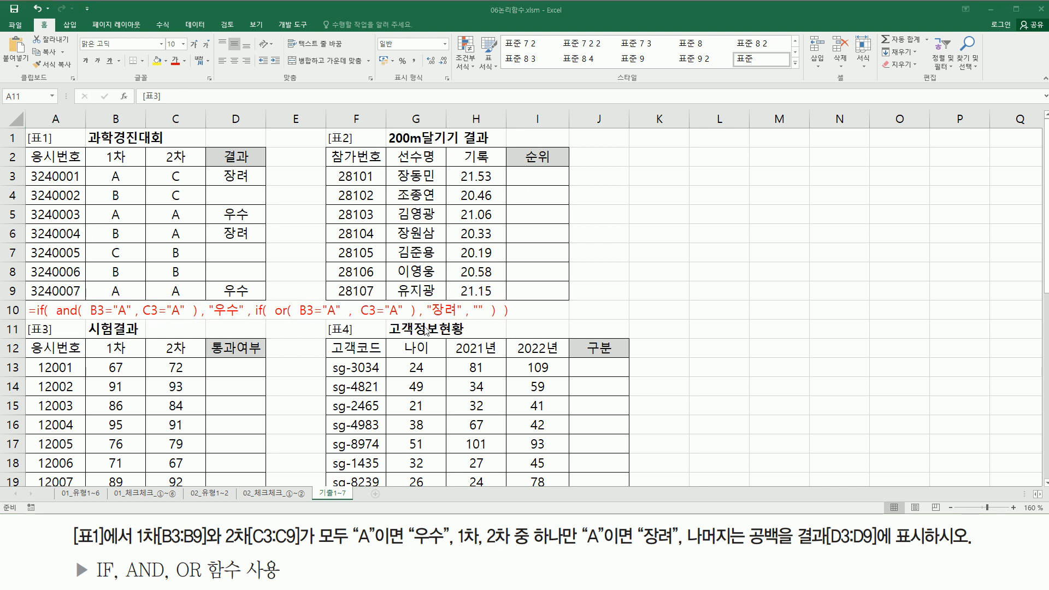